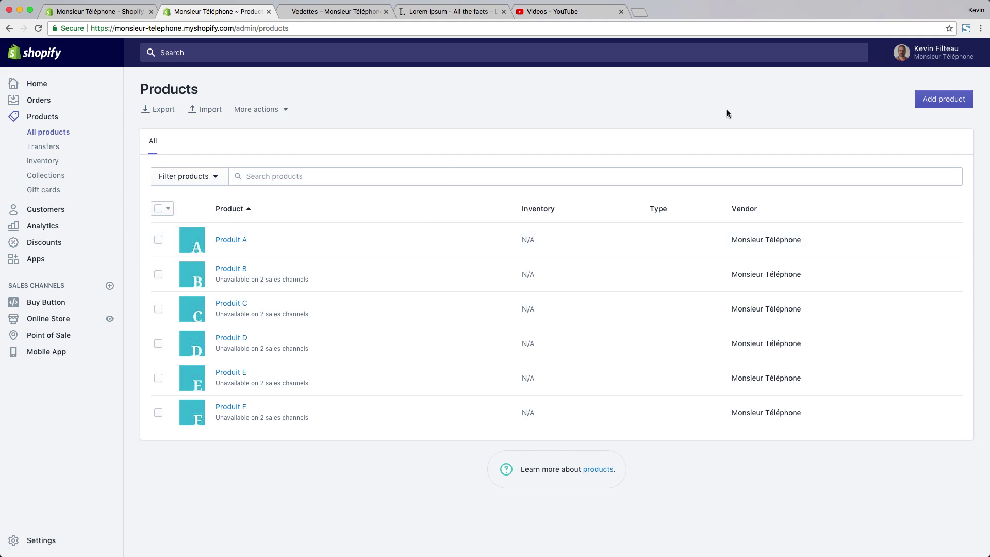
Step: Start a new product and give it the title "Gilet à manche courte"
click(934, 106)
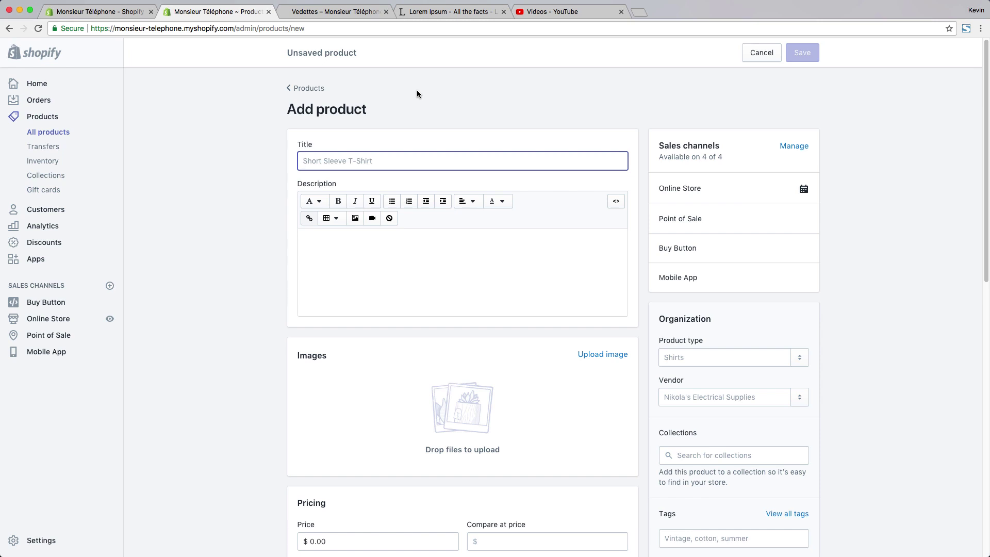
text(Gilet )
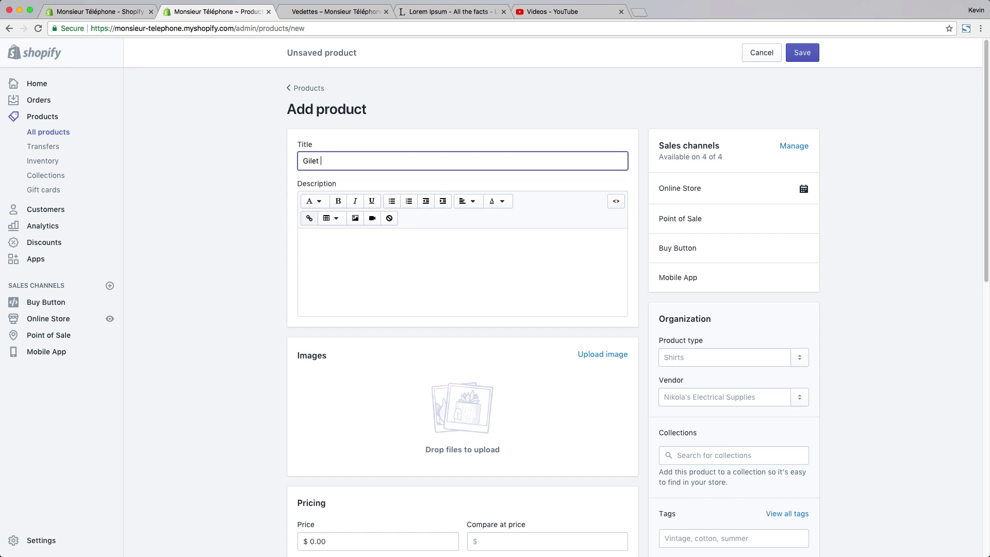
text(à mach)
key(BackSpace)
key(BackSpace)
text(nche courte)
click(325, 256)
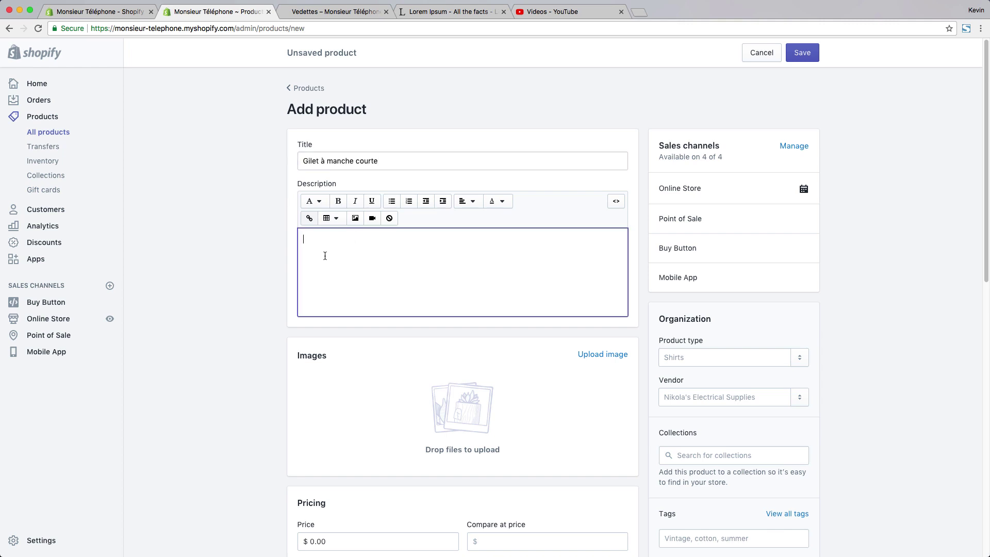
Step: Replace the word "Gilet" in the product title with "T-Shirt", making it "T-Shirt à manche courte"
click(317, 161)
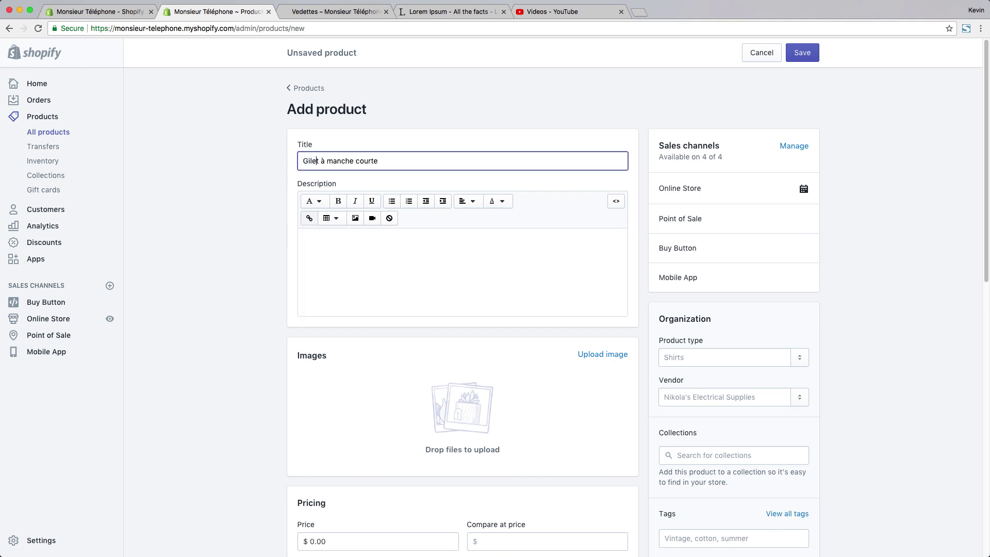
key(BackSpace)
key(BackSpace)
key(BackSpace)
key(BackSpace)
key(BackSpace)
text(T-Sho)
key(BackSpace)
key(BackSpace)
text(hirt)
click(353, 289)
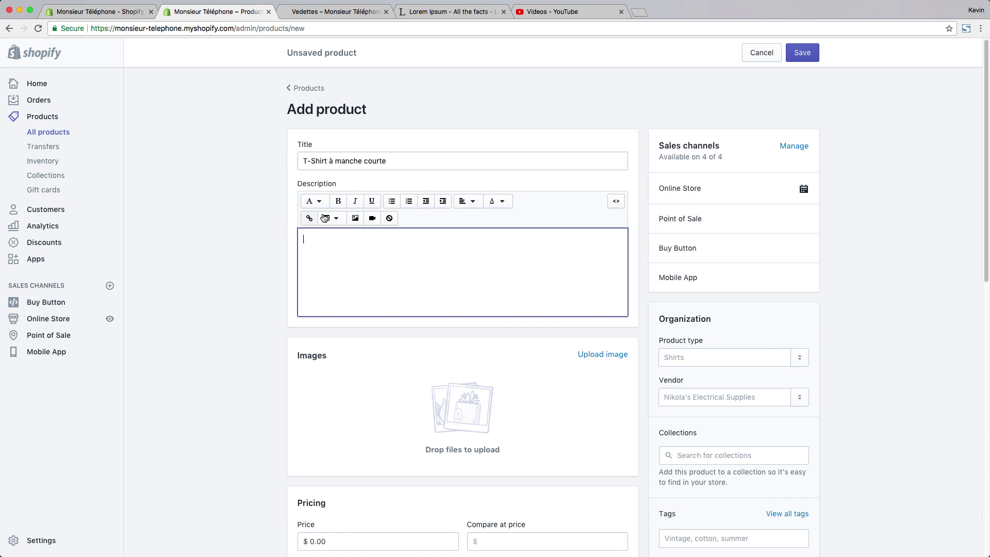
triple_click(354, 161)
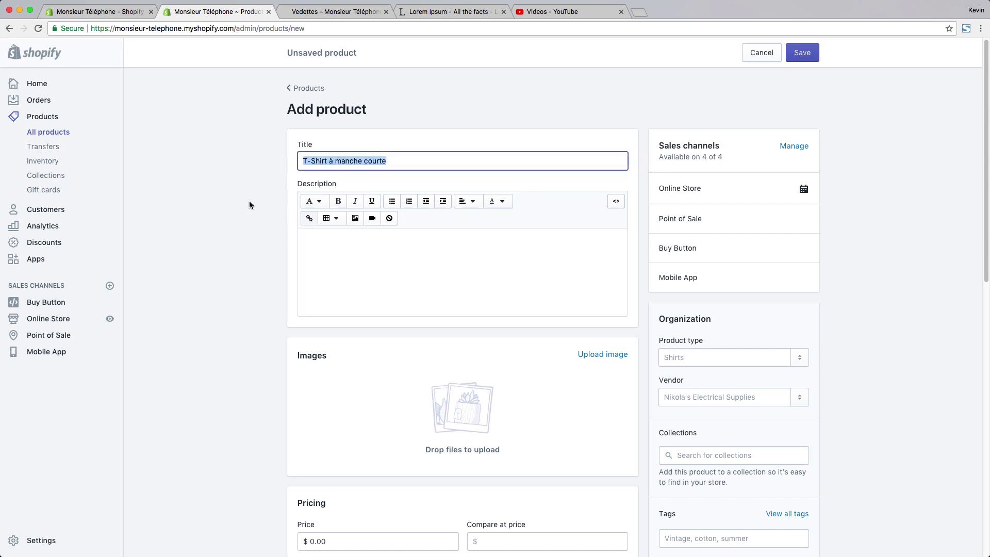
click(336, 245)
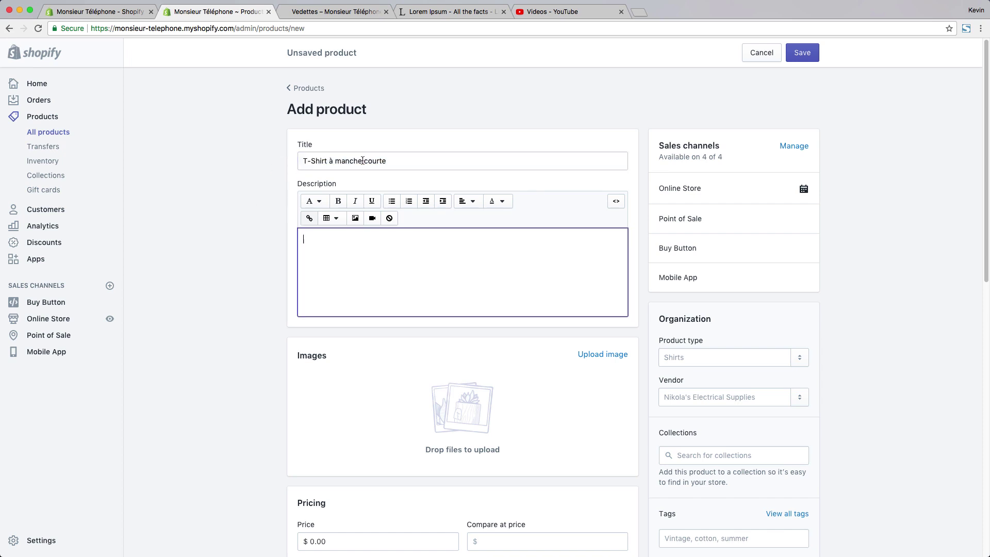
click(414, 162)
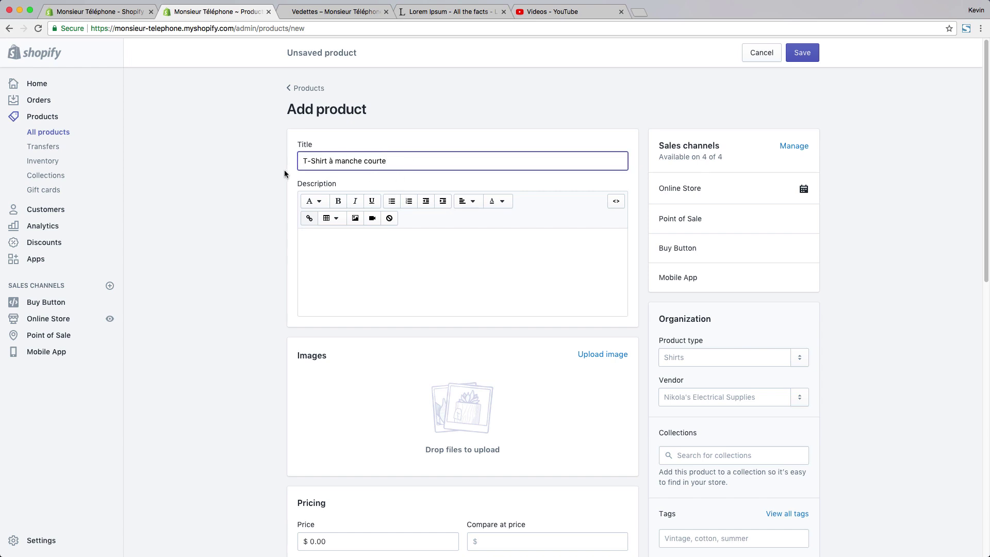
Step: Copy the first paragraph from the Lorem Ipsum page and paste it into the product description
click(327, 238)
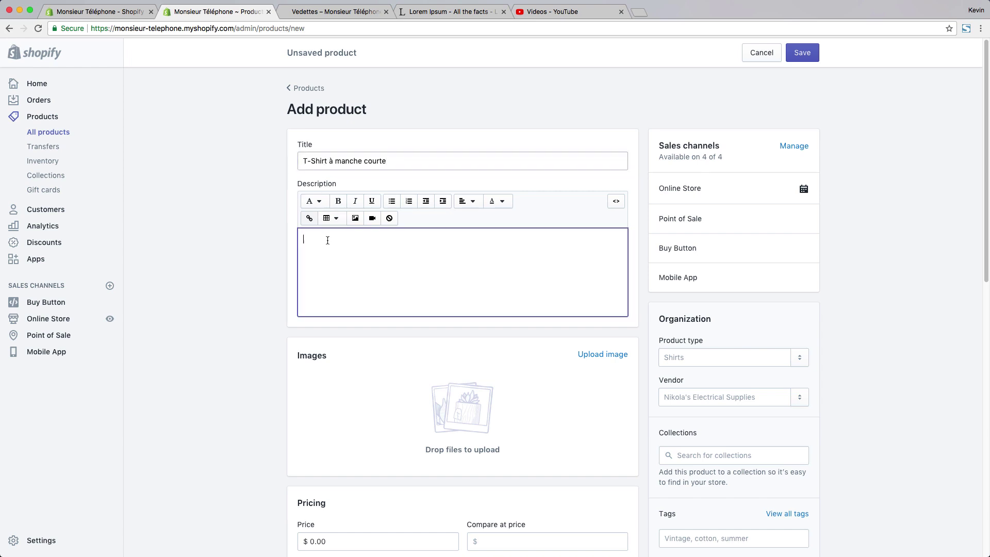
click(435, 12)
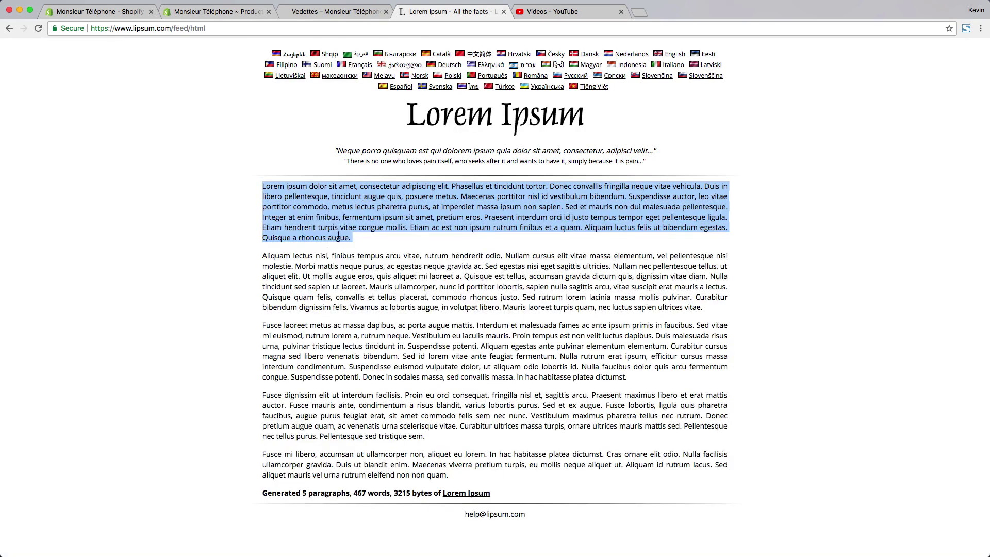
right_click(327, 217)
click(338, 238)
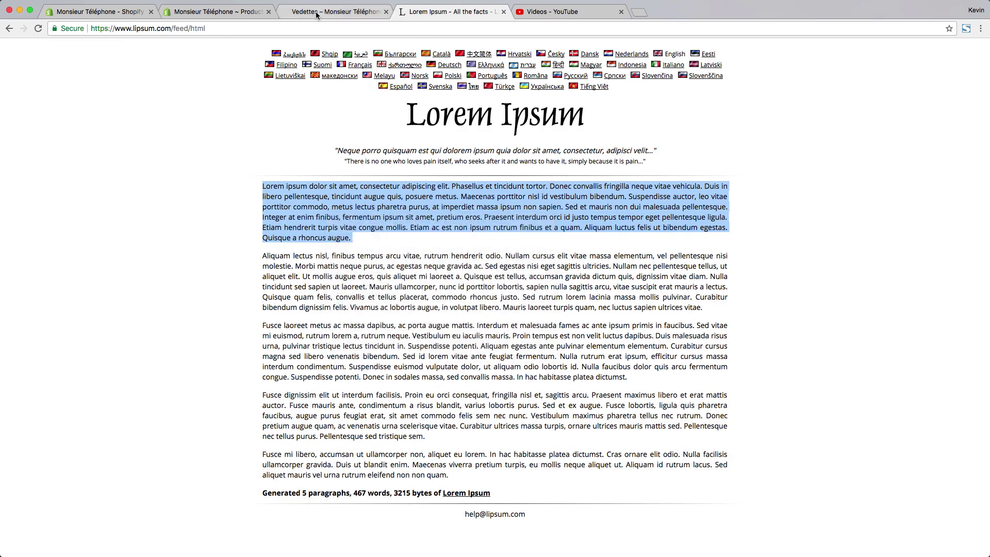
click(336, 11)
click(237, 13)
key(super+v)
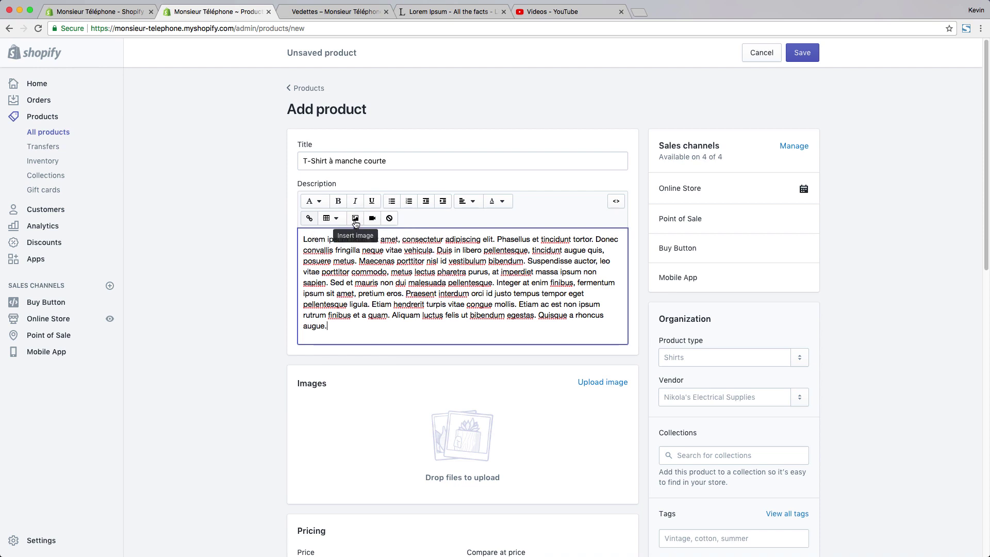
Step: Split the description after "posuere metus." and leave an empty line between the two parts
click(359, 261)
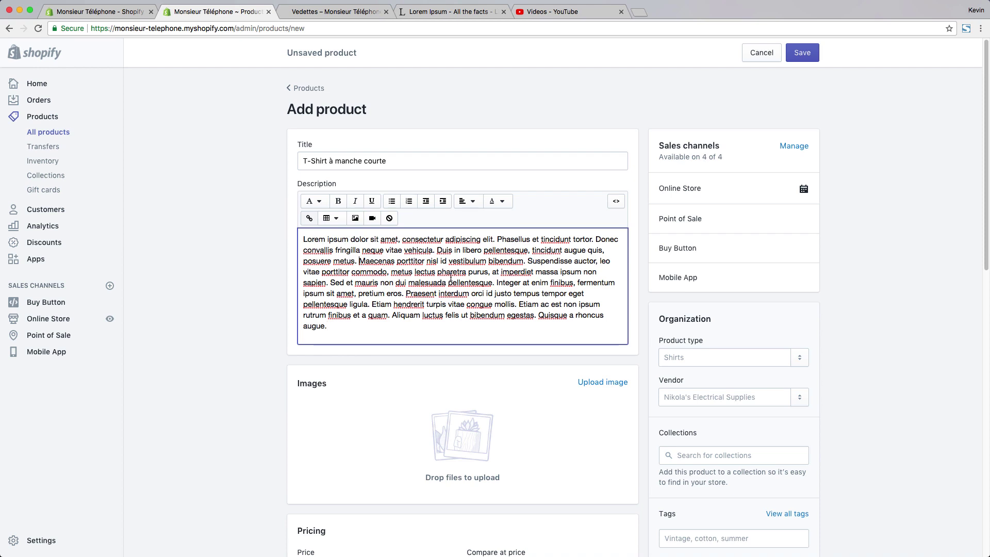
key(Return)
key(Return)
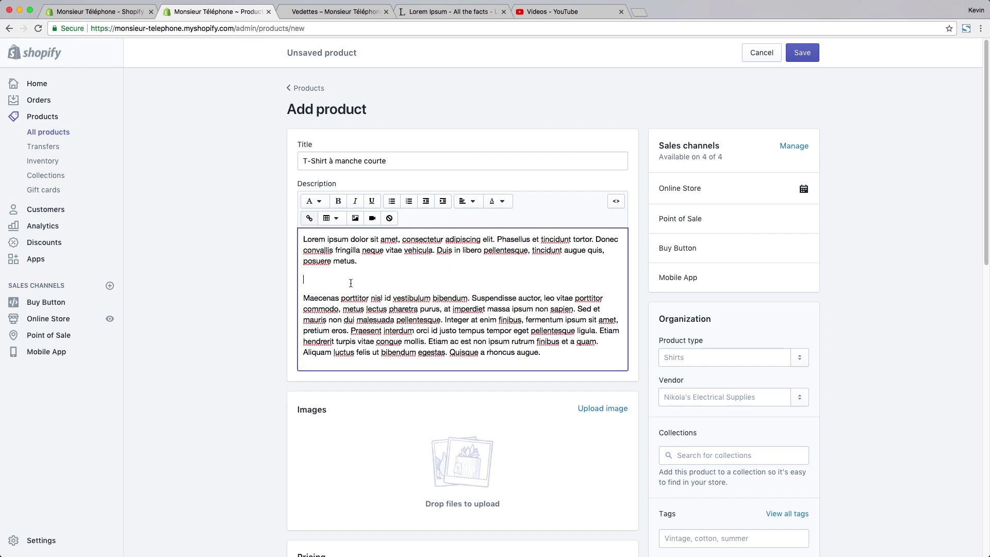
Step: Insert the uploaded red gift image on the empty description line with alt text "Cadeau en bonus" and size Icon (32x32)
click(355, 217)
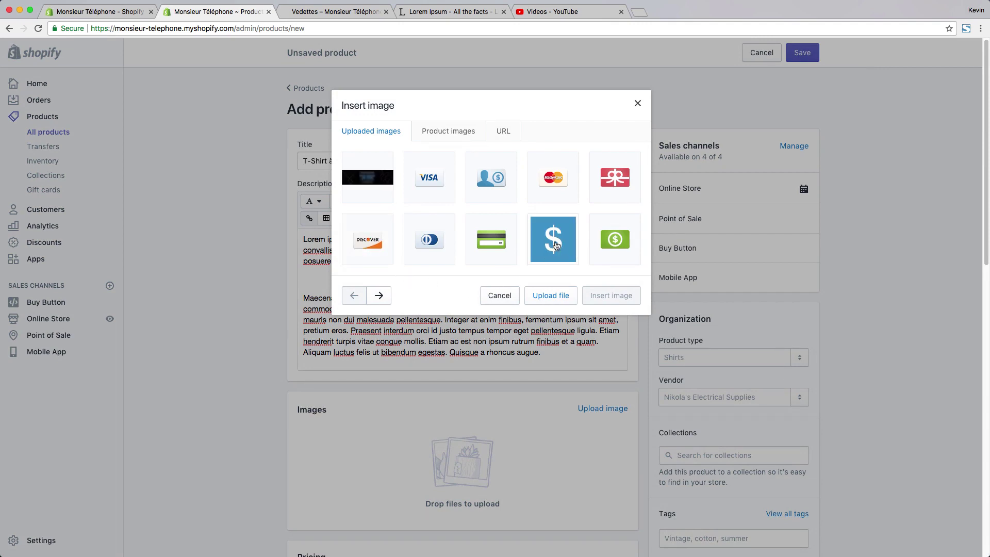
click(609, 178)
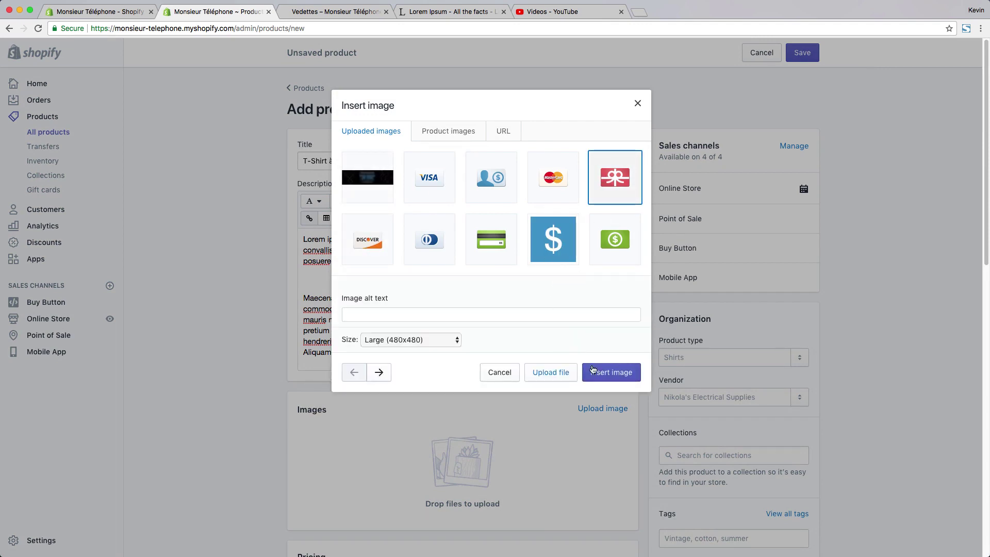
click(442, 313)
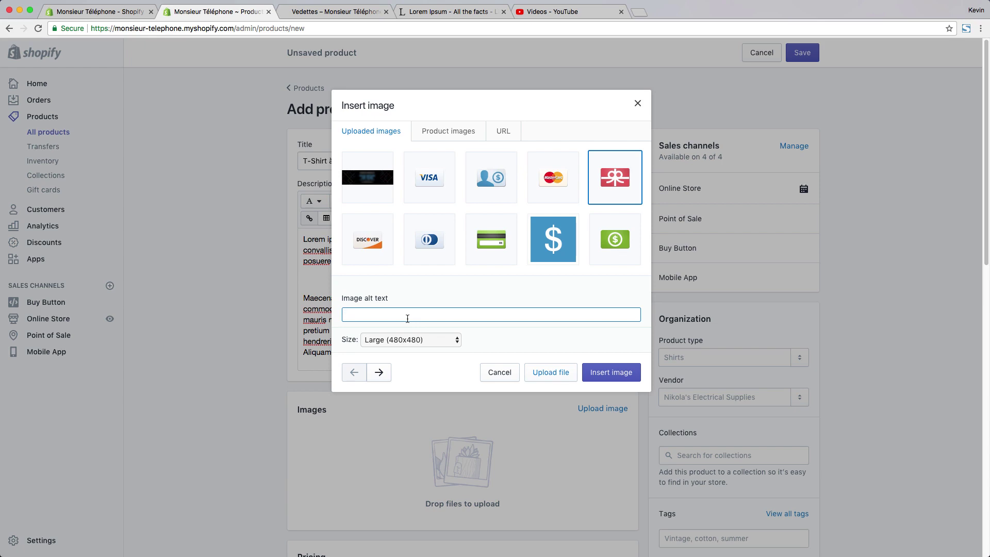
text(Cadeau en bonus)
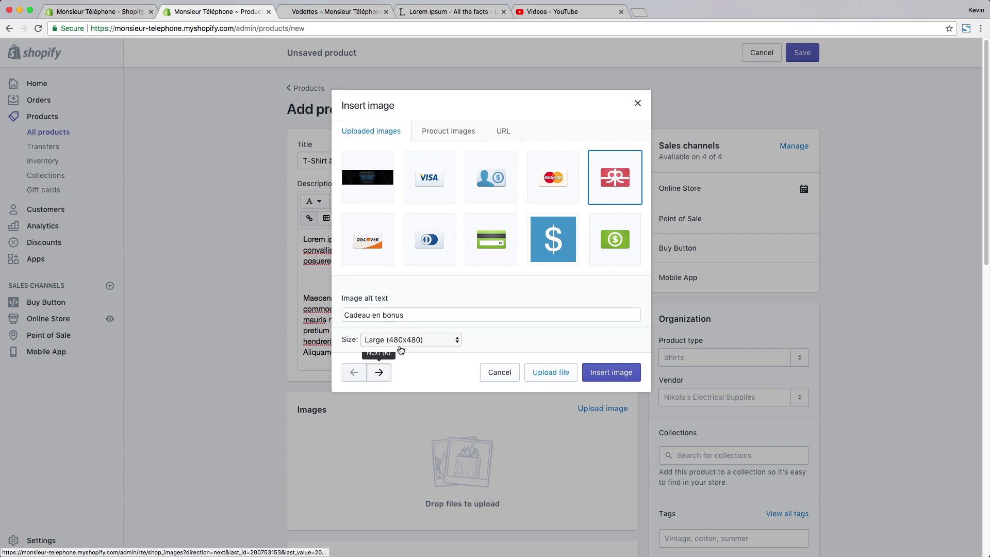
click(424, 341)
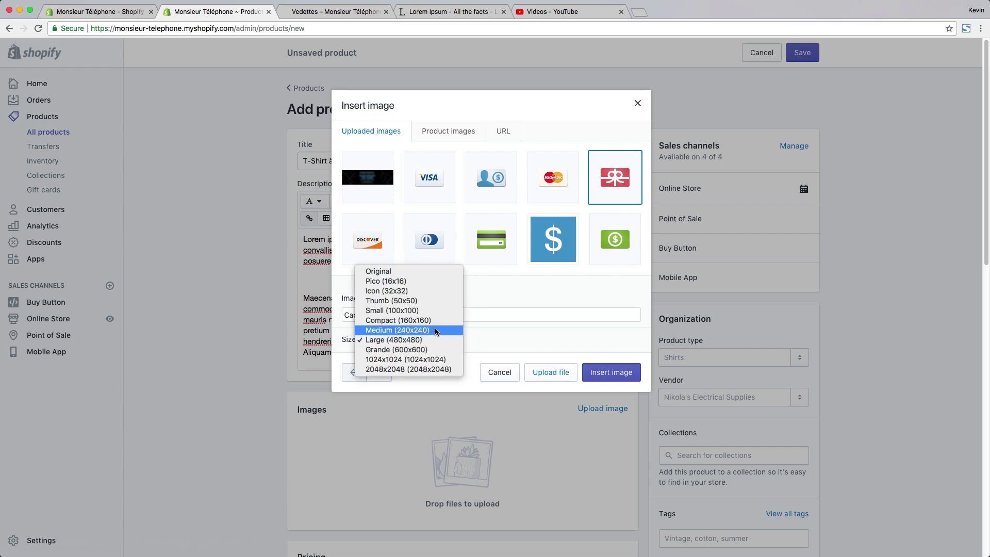
click(435, 292)
click(607, 373)
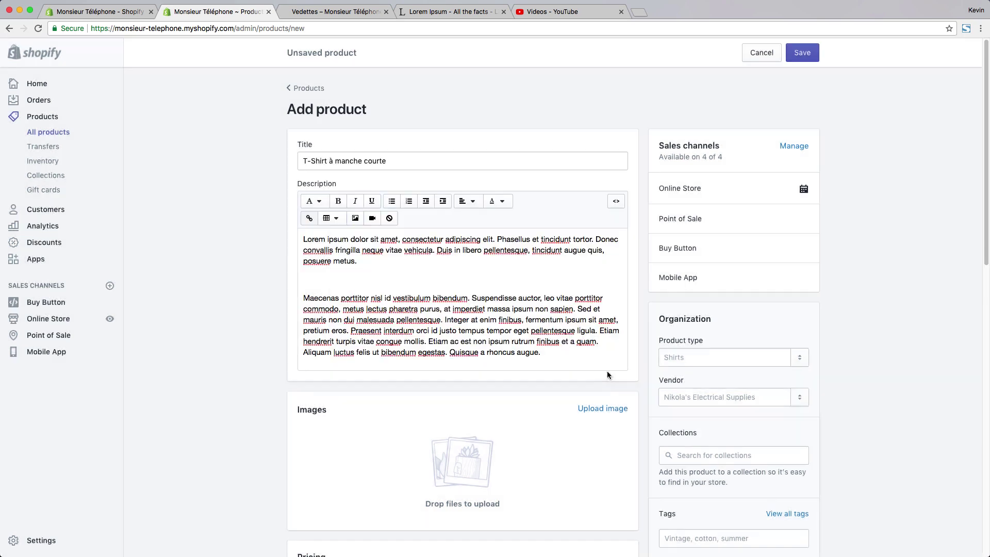
Step: Add the text "Cadeau en bonus!" directly after the gift image in the description
click(360, 282)
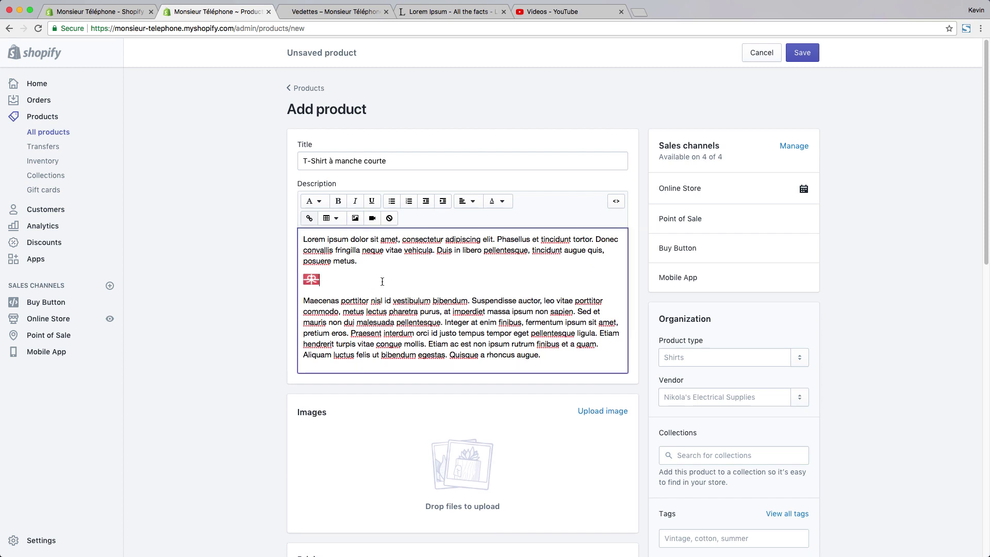
text(Cadeau en bonus!)
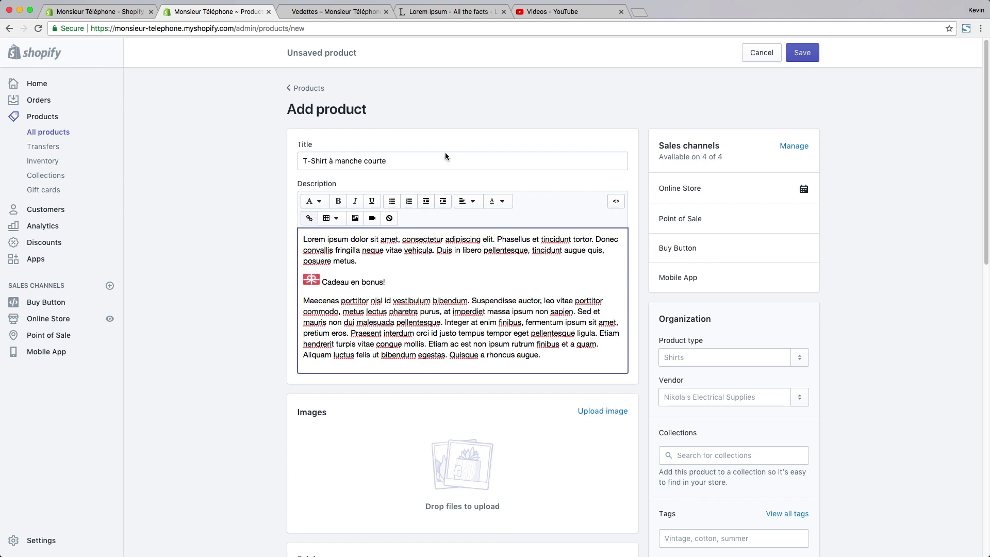
click(237, 243)
Step: Upload chaudiere-erabliere.jpg and montragnes-automne.jpg one by one from the Demo Stock folder as product images
scroll(236, 322, down, 5)
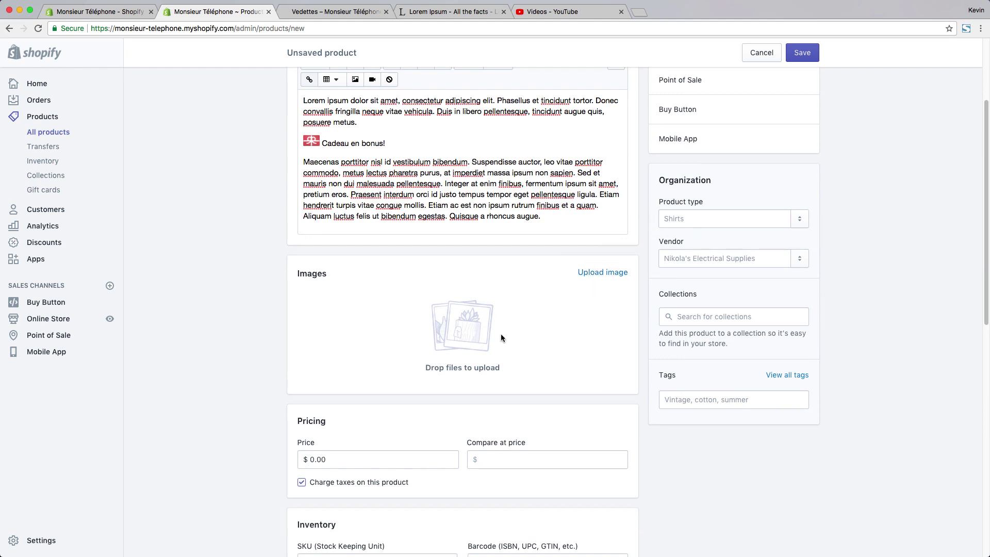
key(super+Tab)
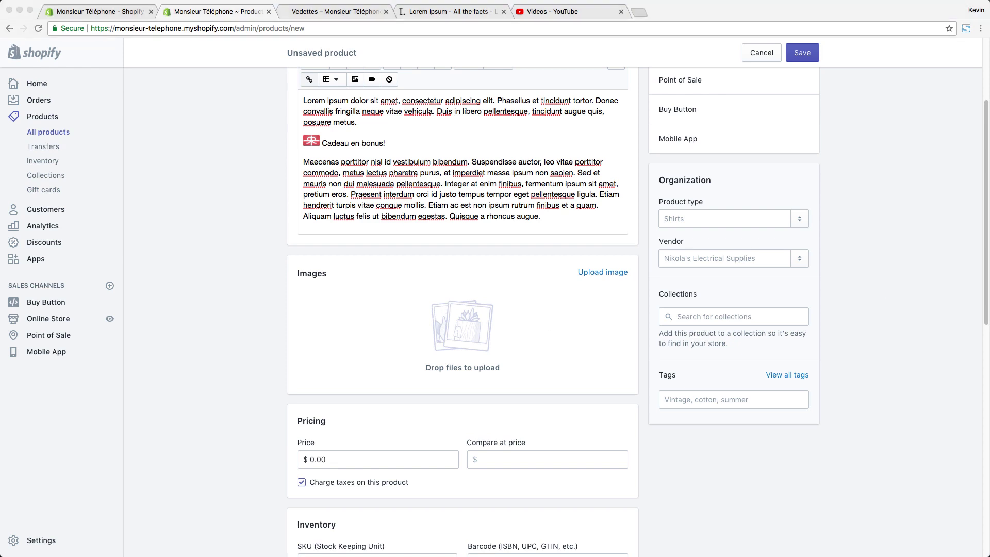
drag(861, 158, 764, 129)
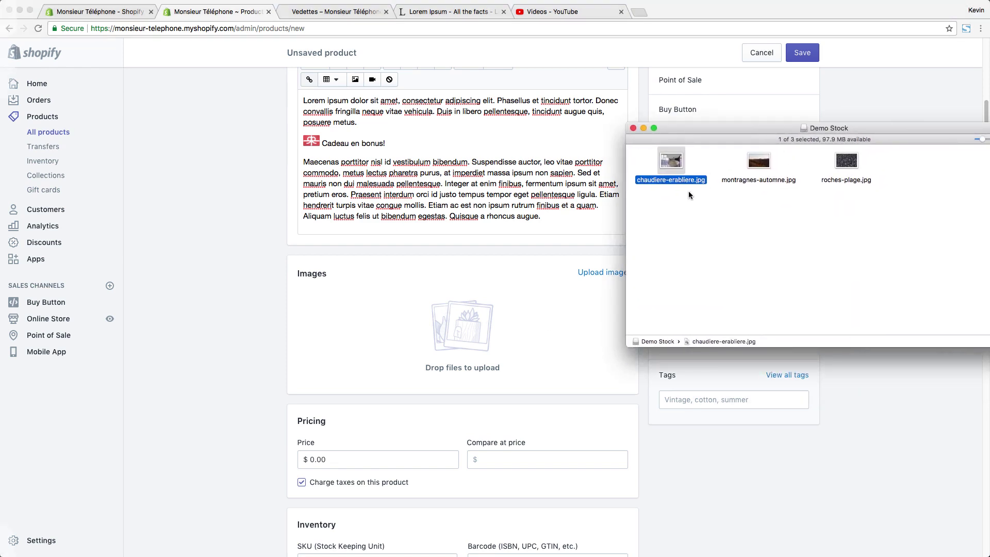
drag(673, 163, 463, 335)
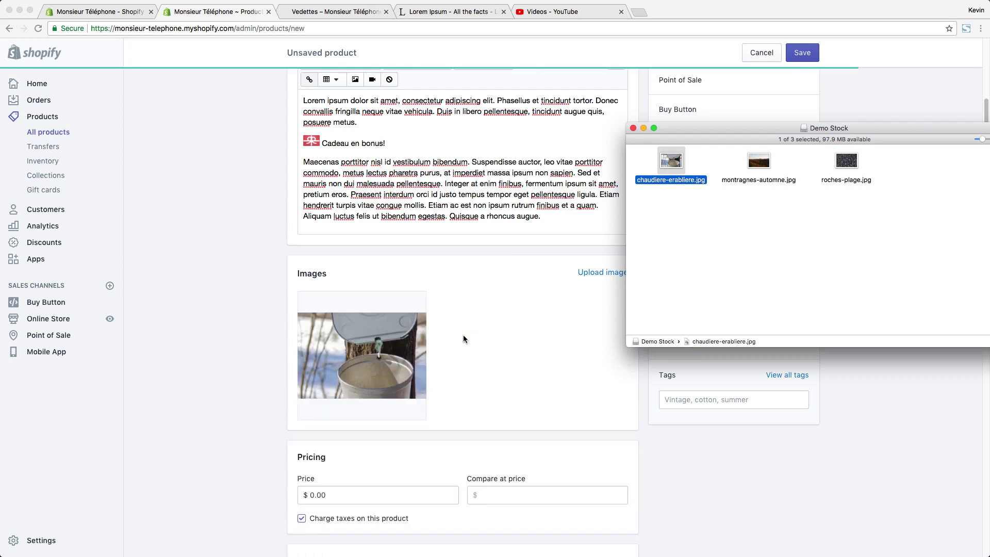
drag(759, 163, 566, 339)
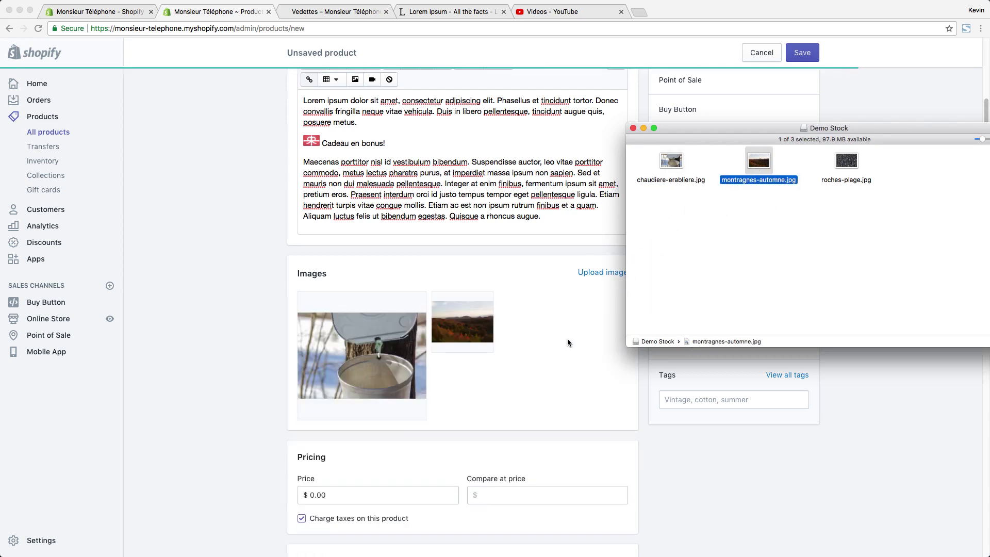
click(849, 173)
drag(875, 243, 453, 358)
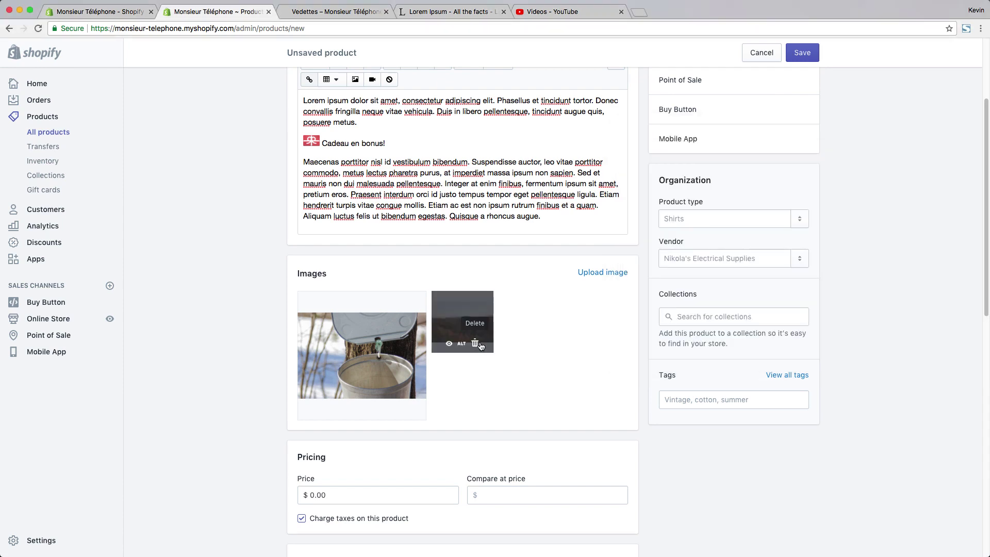
Step: Delete the autumn mountain image and the bucket image from the product images
click(477, 347)
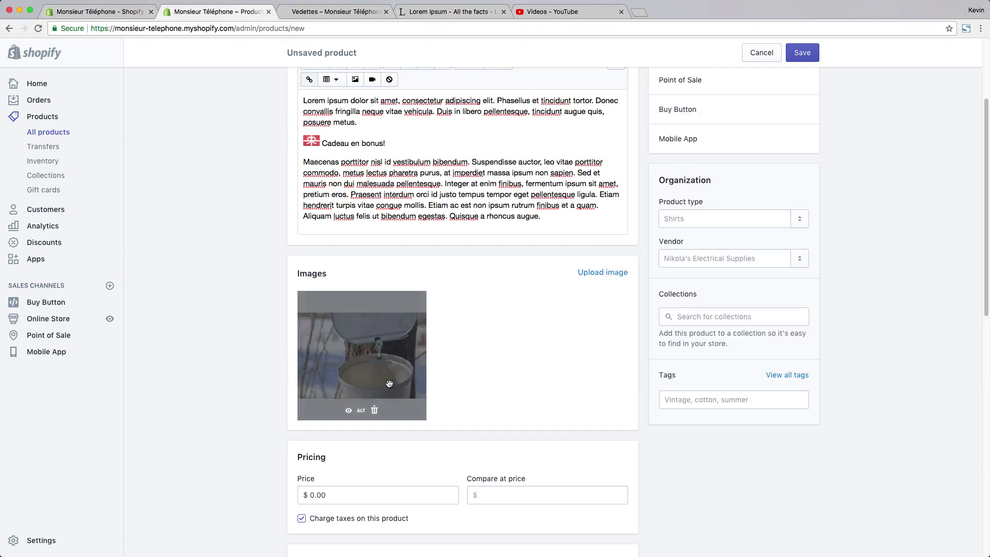
click(377, 415)
Step: Upload all three Demo Stock pictures together as product images and close the folder window
key(super+Tab)
drag(930, 260, 634, 149)
drag(758, 162, 453, 345)
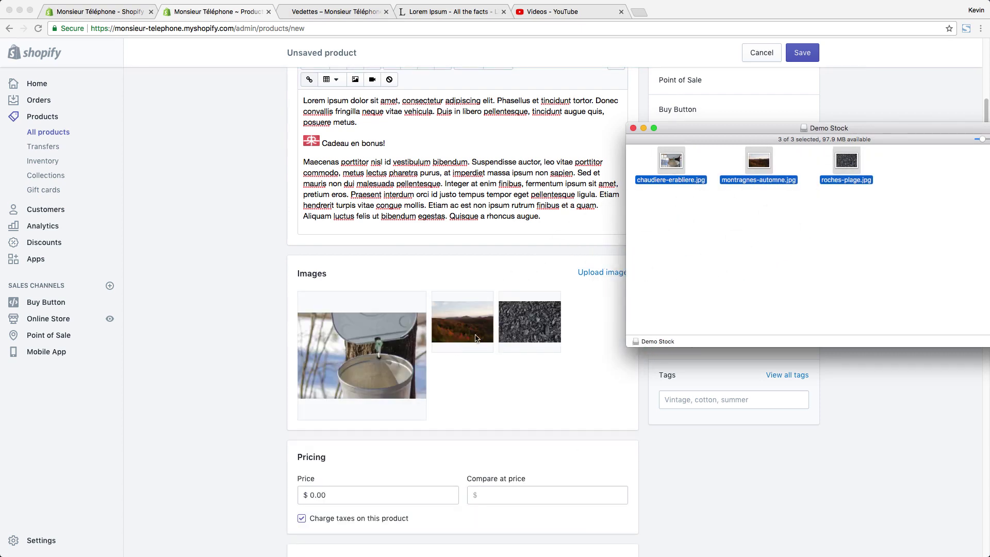
click(633, 128)
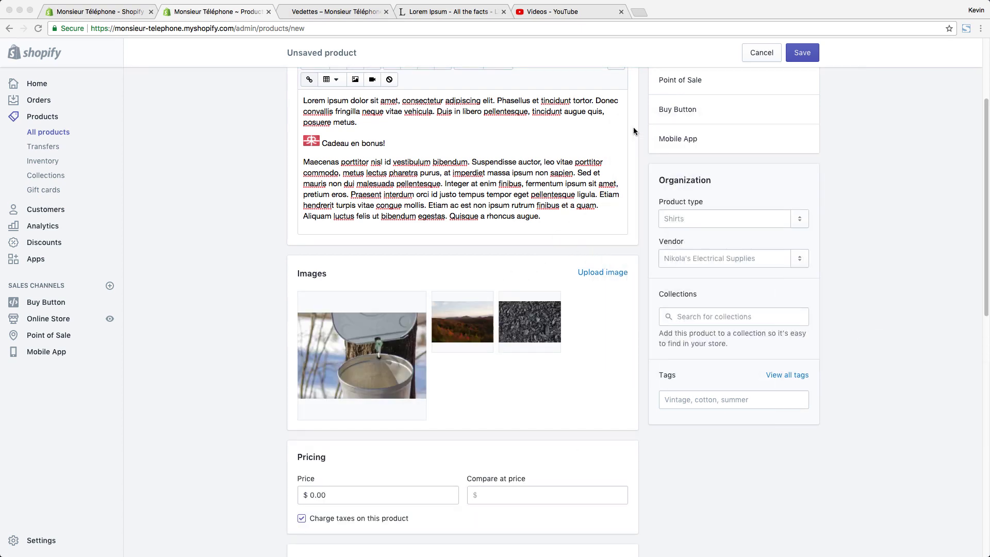
Step: View the alt text editor of the bucket image and leave it without saving
mouse_move(354, 356)
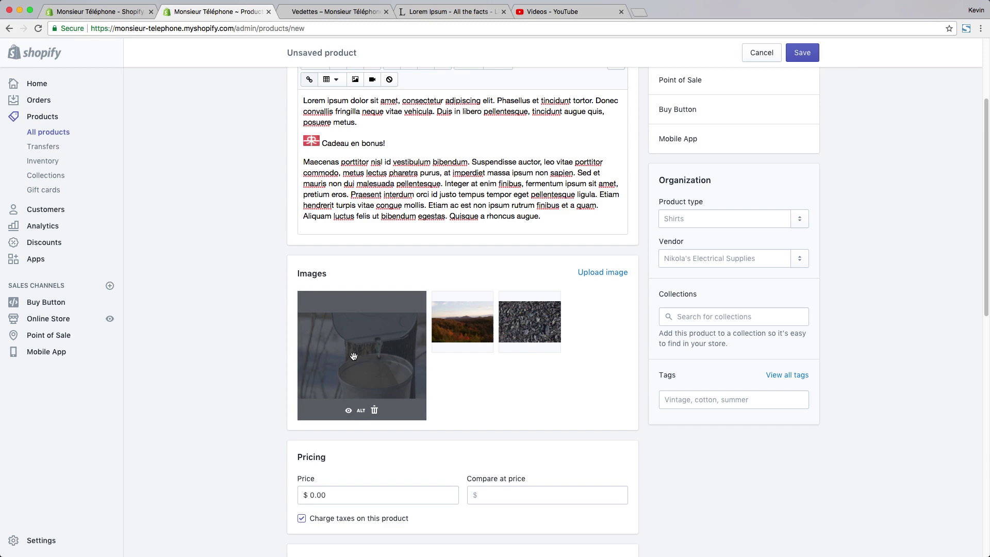
click(361, 411)
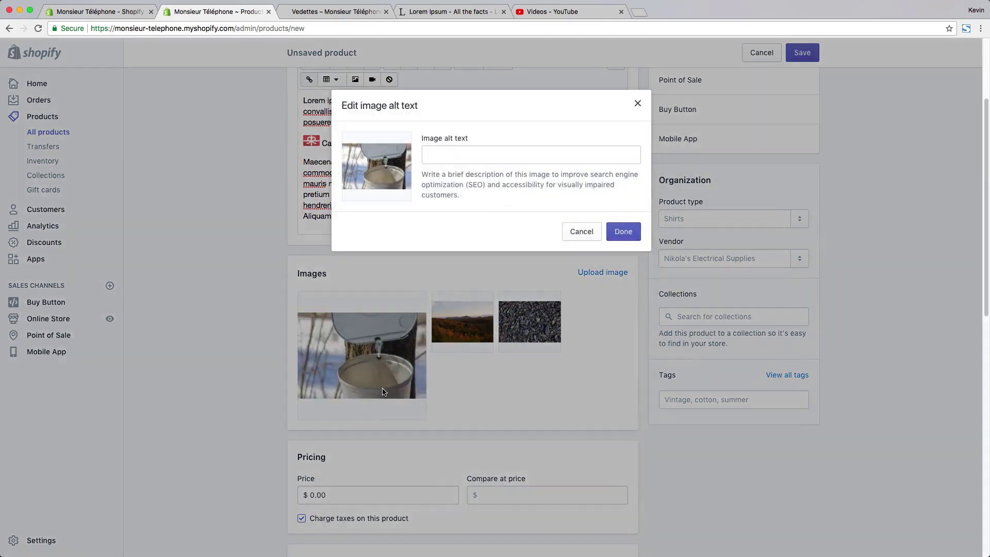
click(451, 155)
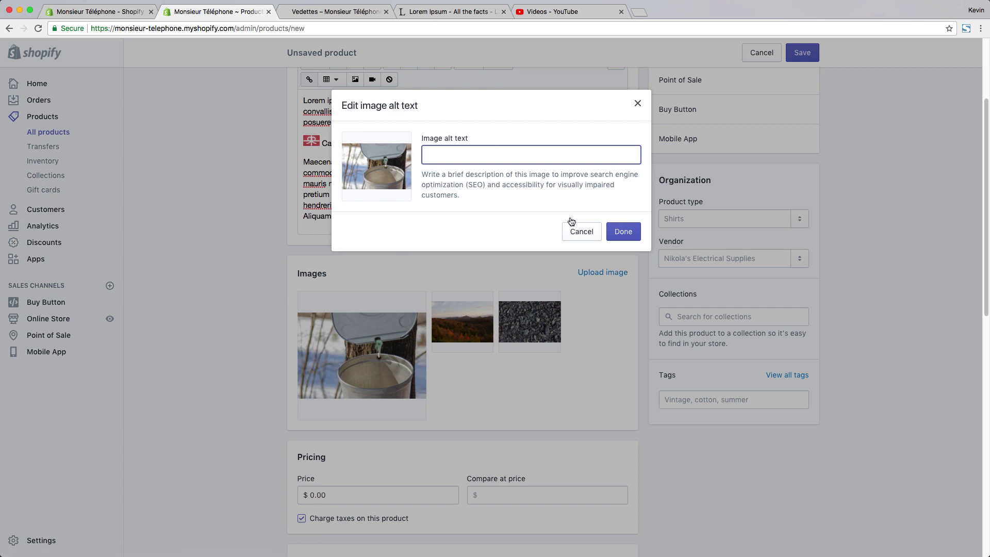
click(580, 232)
scroll(308, 332, down, 6)
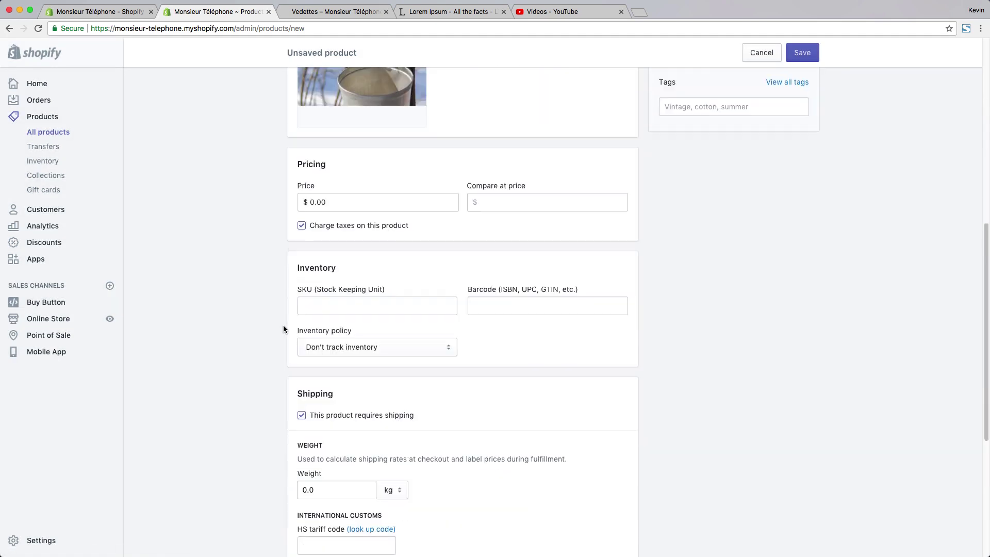
Step: Set the product's price to $29.99
double_click(338, 196)
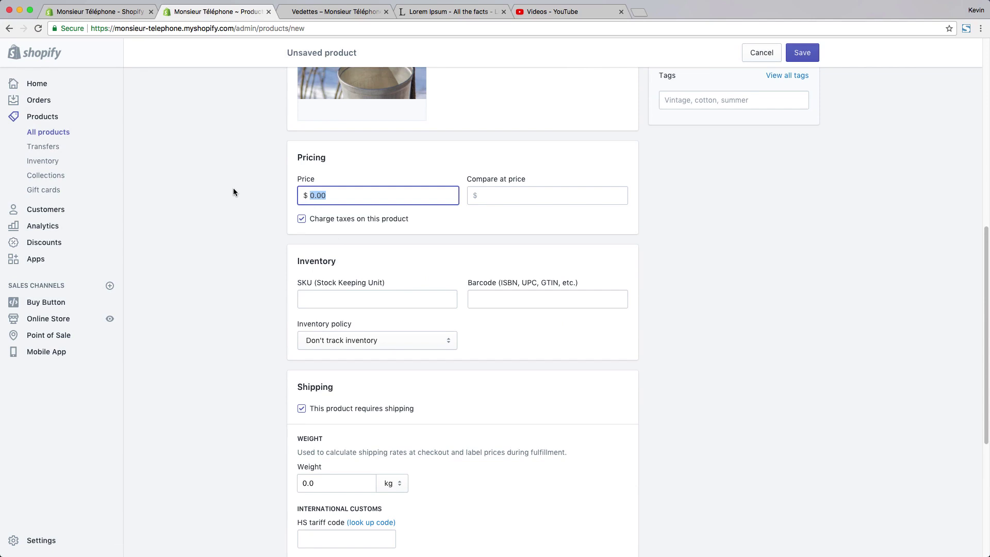
text(29.99)
key(Tab)
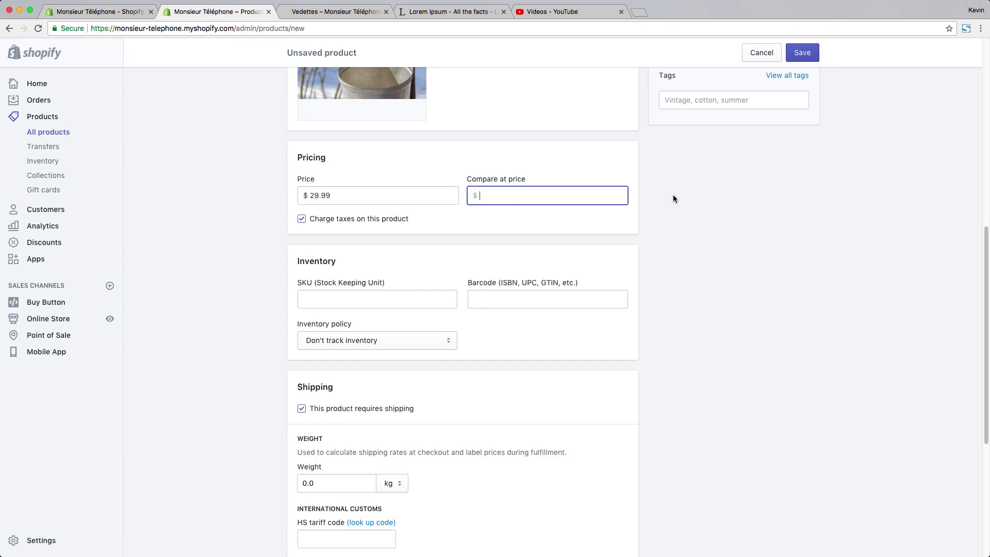
Step: Change the product's price to $19.99 and enter $29.99 as the compare at price
click(317, 195)
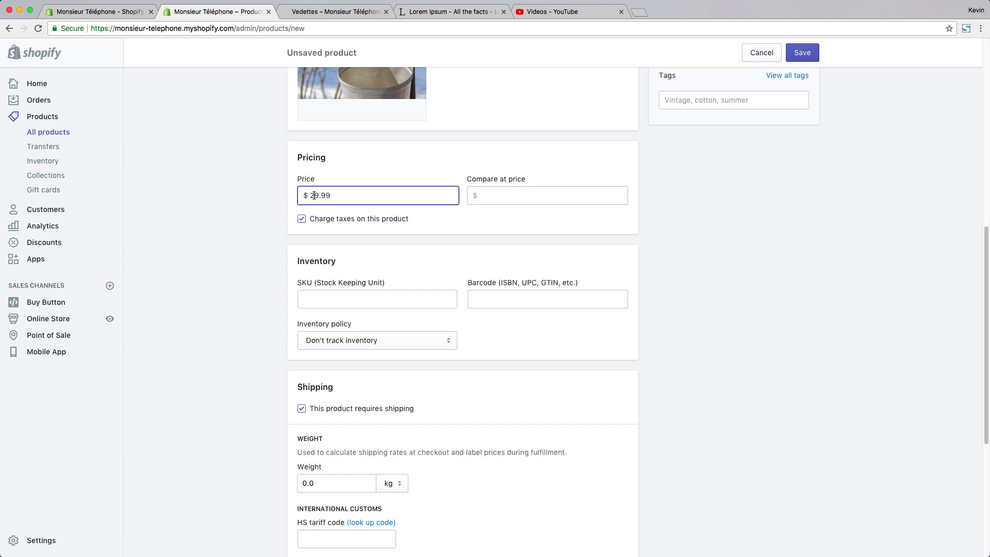
key(BackSpace)
text(1)
click(518, 197)
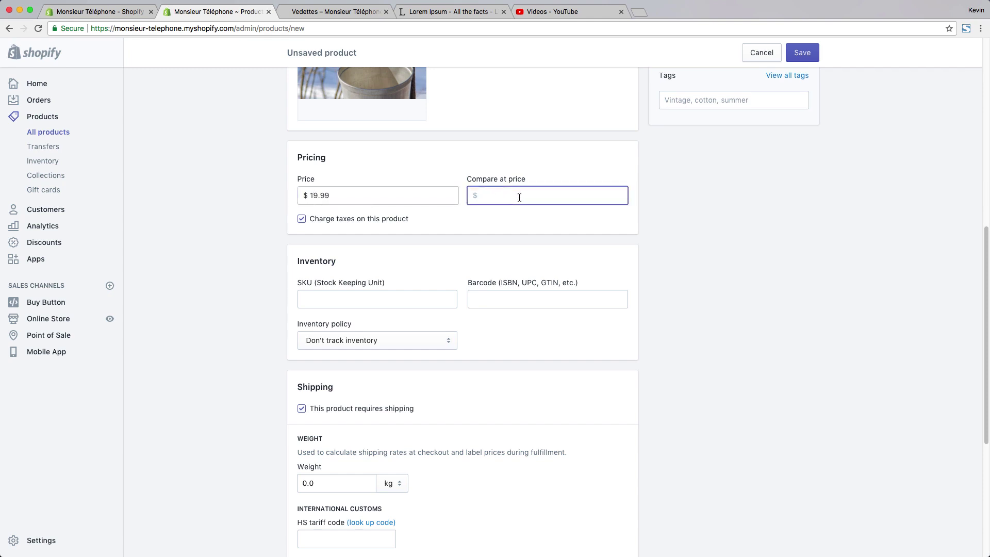
text(29.99)
click(684, 267)
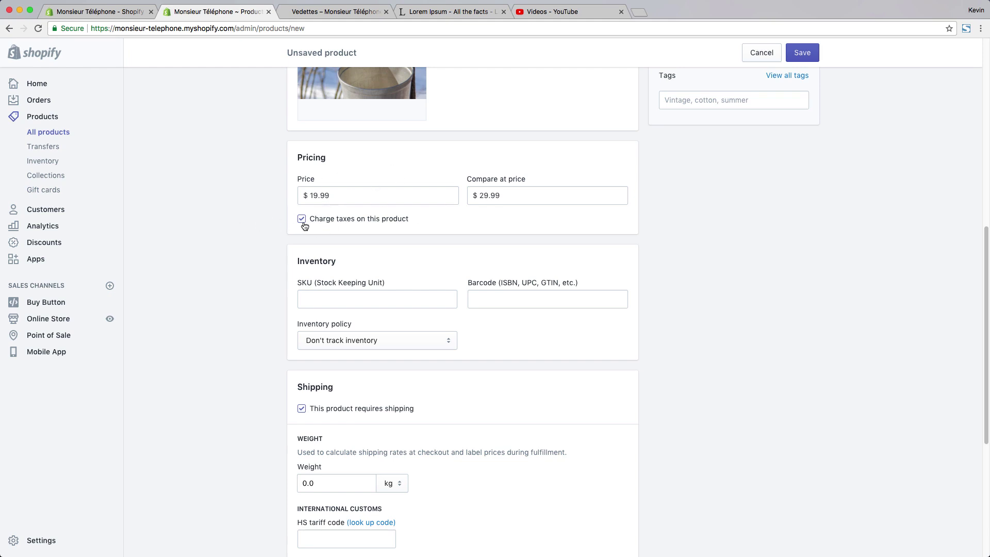
Step: Enter SHIRT0039 as the product's SKU and leave the barcode empty
scroll(262, 267, down, 2)
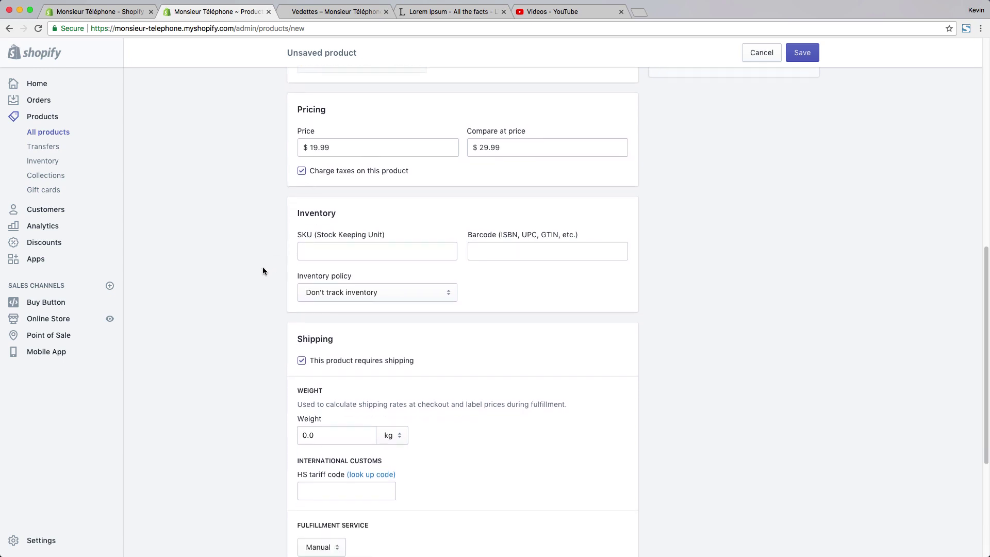
click(310, 253)
scroll(254, 297, up, 4)
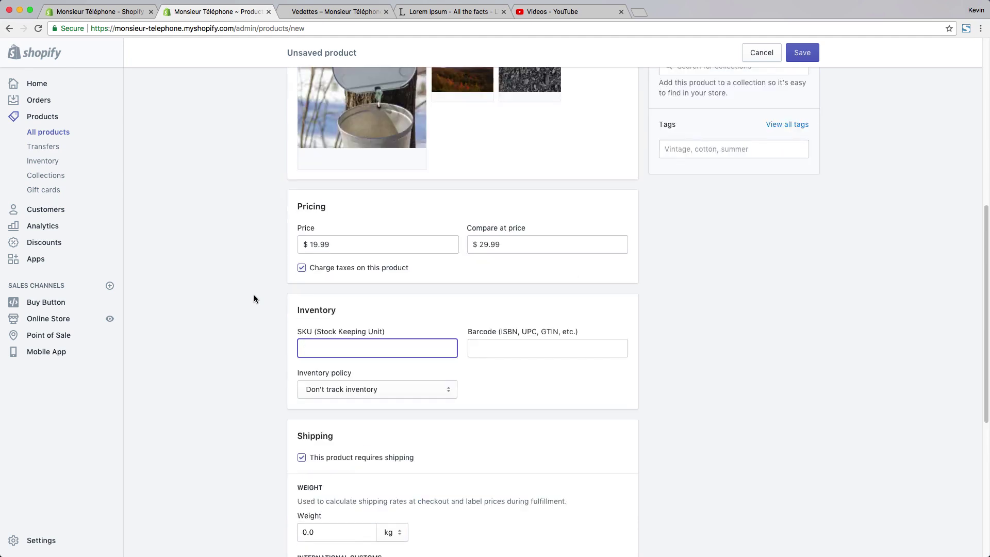
text(SHIRT0039)
click(553, 350)
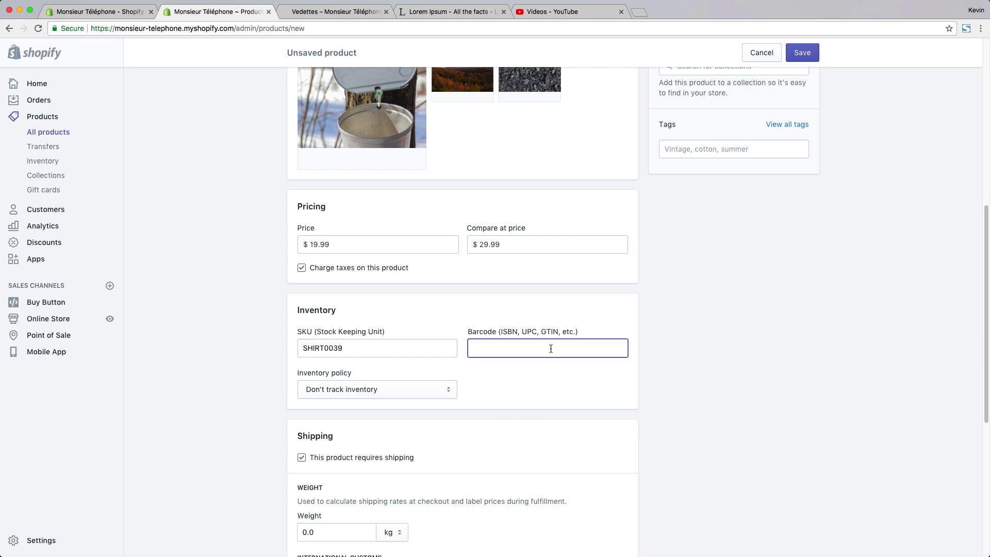
click(261, 396)
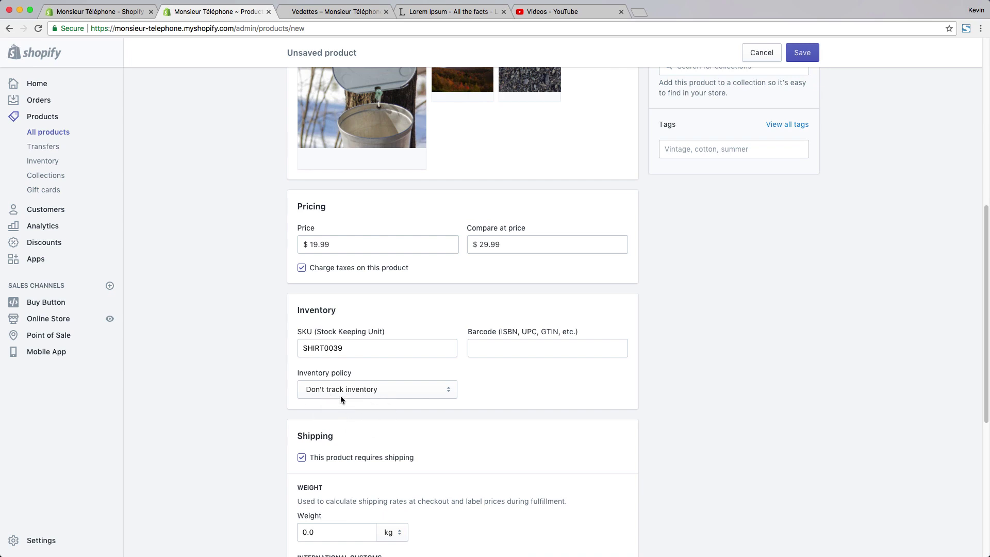
Step: Set the inventory policy so that Shopify tracks this product's inventory, with a quantity of 10
click(359, 389)
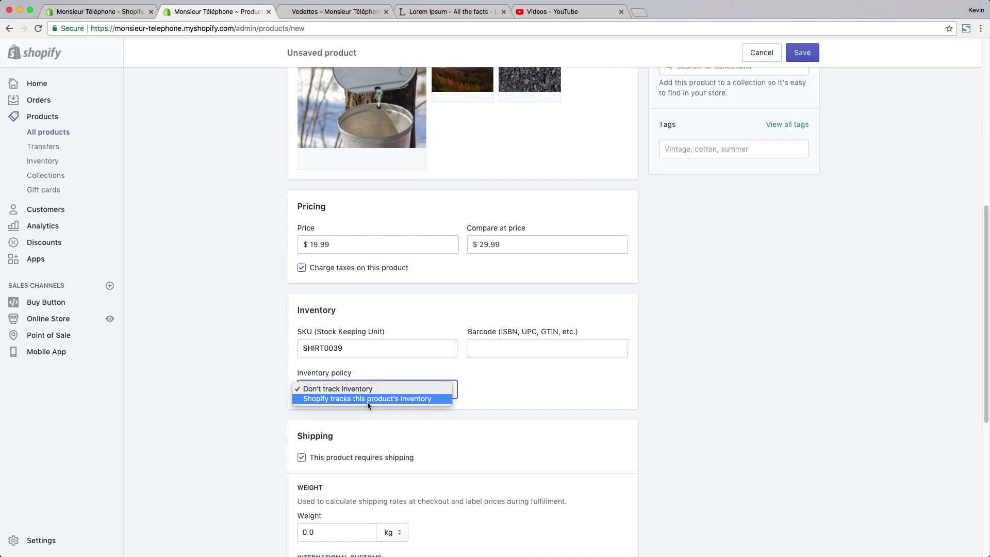
click(367, 400)
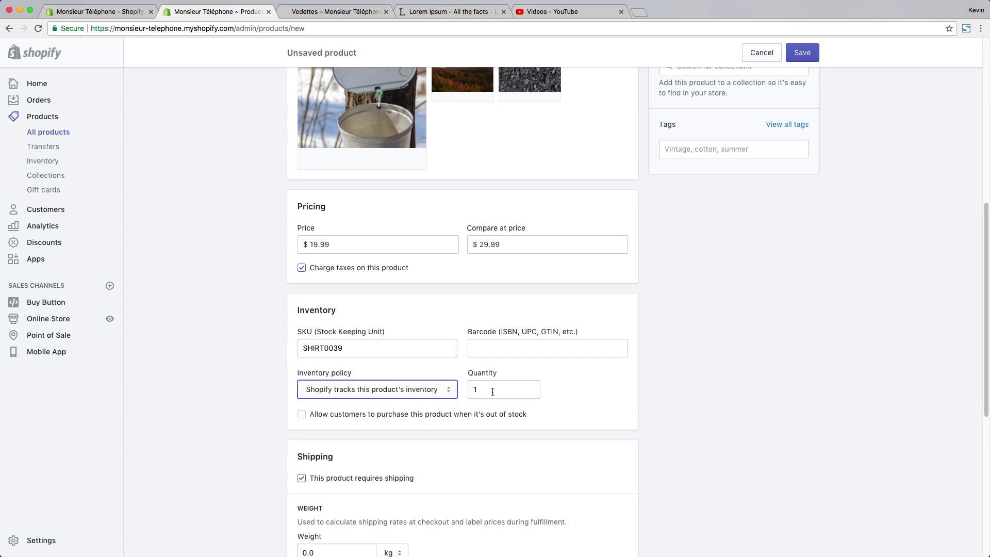
key(Tab)
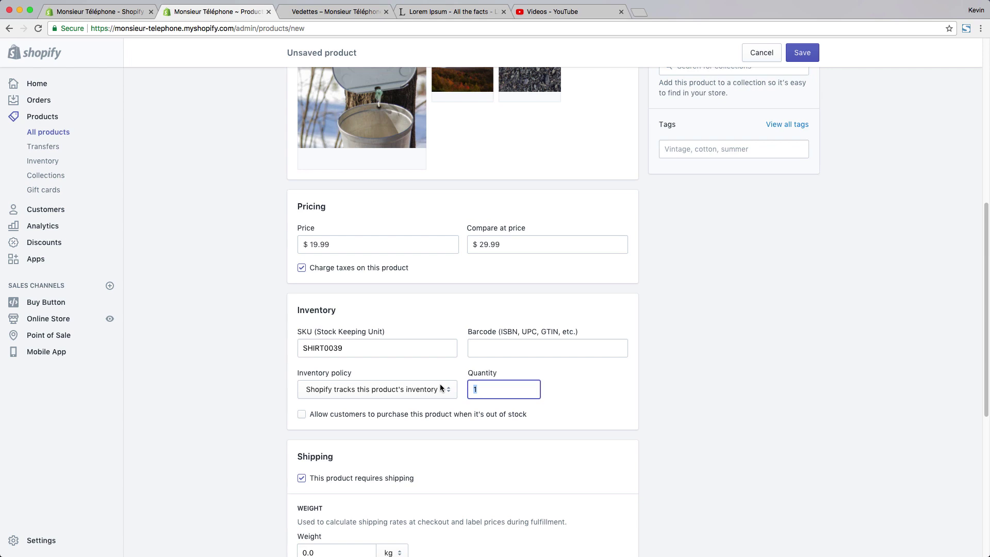
text(10)
Step: Try allowing customers to purchase the product when it's out of stock and turn the option off again
click(386, 417)
scroll(248, 477, down, 3)
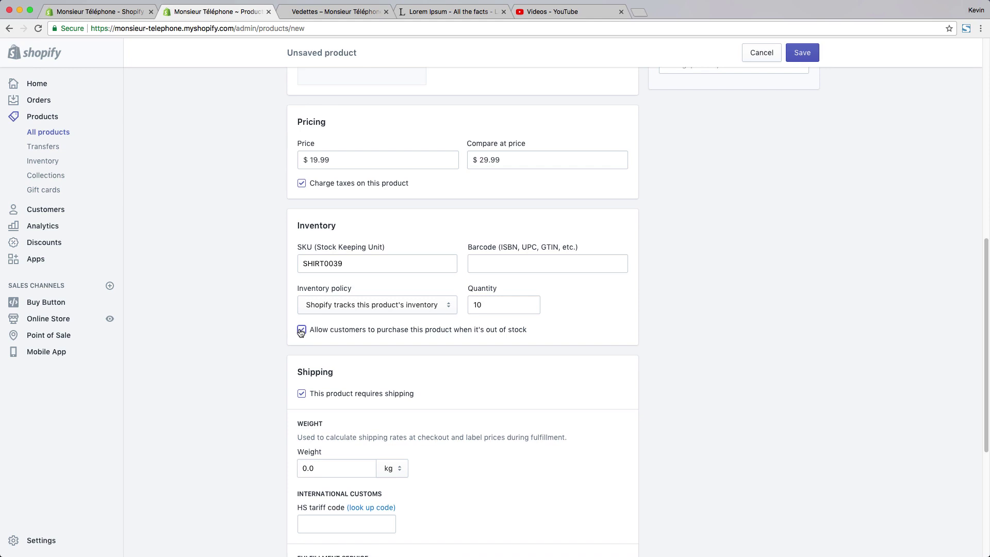
click(301, 334)
Step: Set the product's shipping weight to 0.1 kg
scroll(254, 454, down, 4)
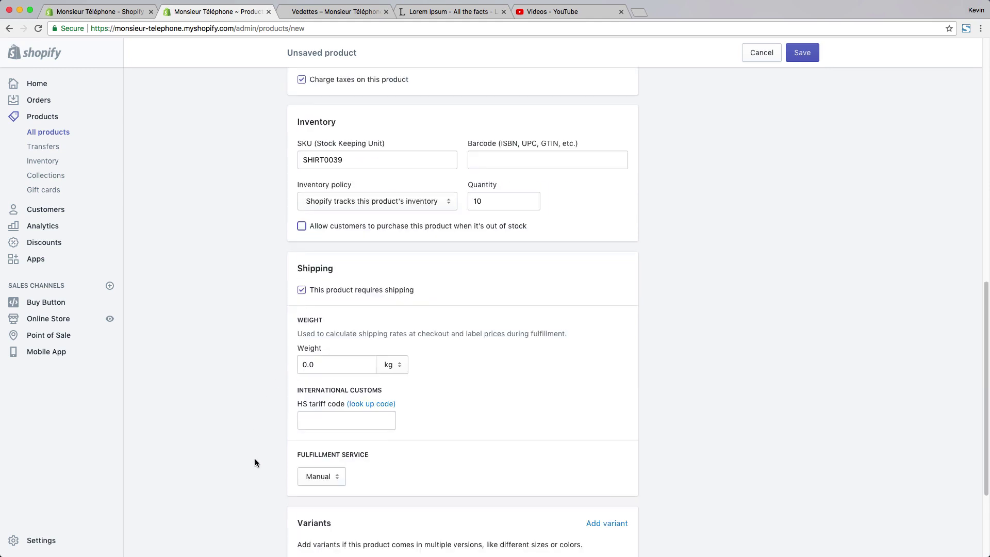
click(252, 290)
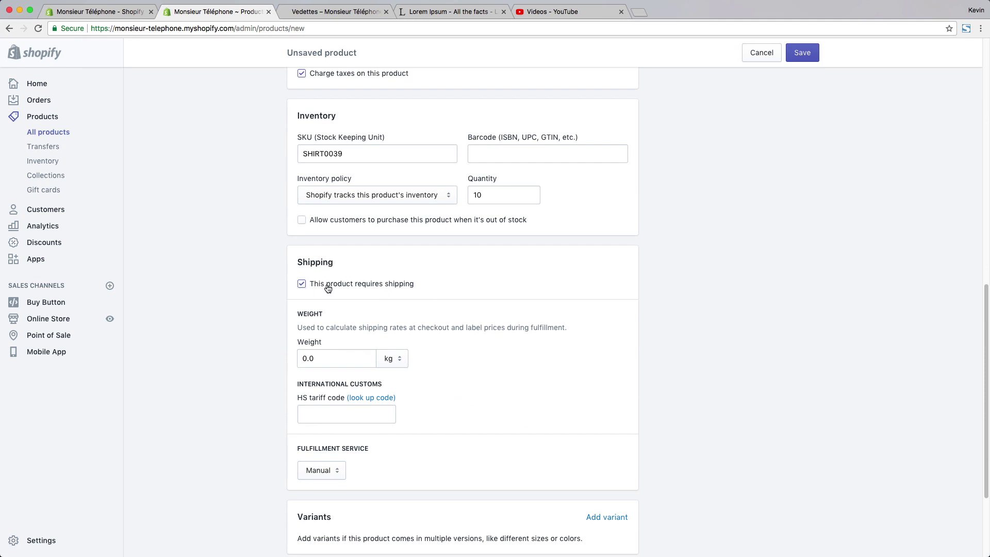
click(326, 359)
click(388, 358)
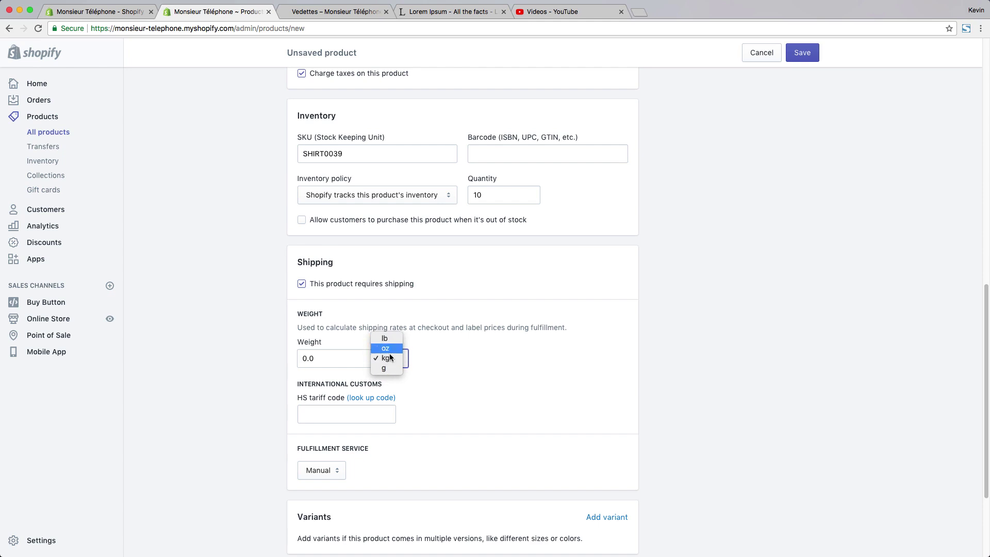
click(342, 357)
click(341, 357)
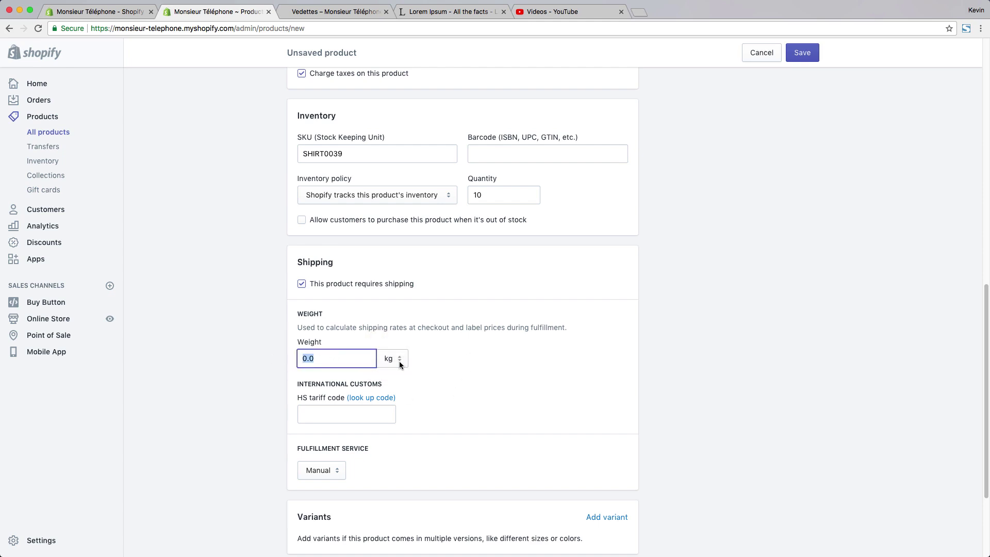
key(Right)
key(BackSpace)
click(559, 381)
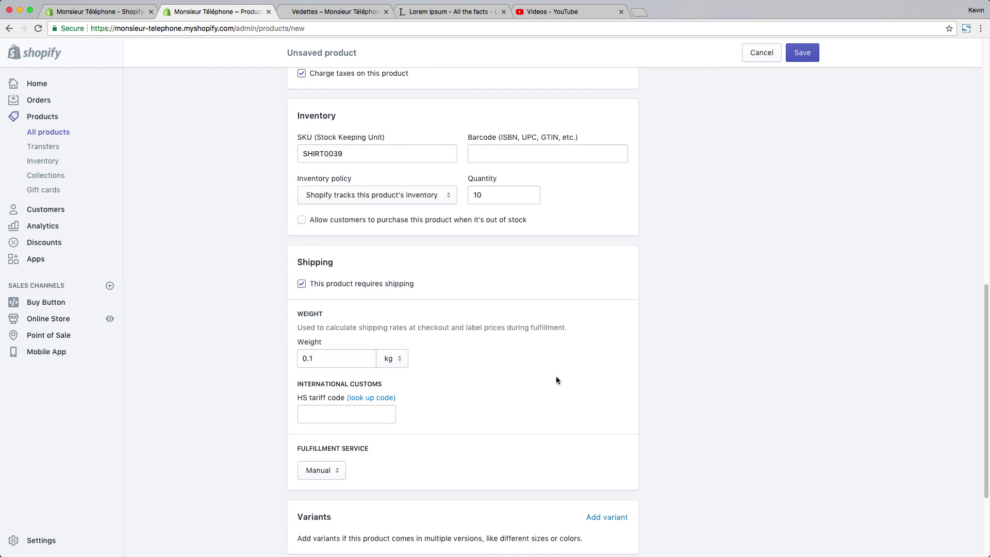
Step: Check the available fulfillment services and leave the choice on Manual
scroll(402, 452, down, 3)
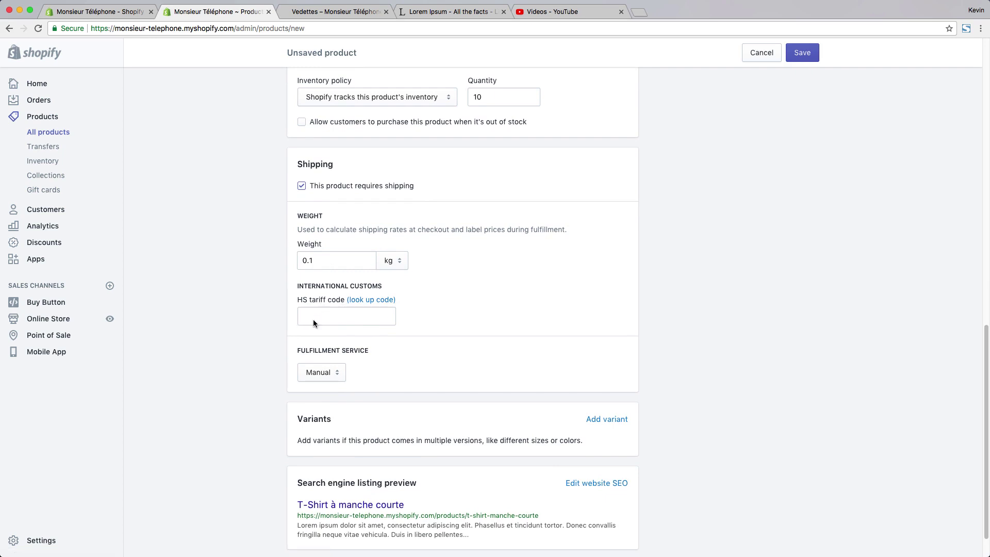
scroll(266, 394, down, 1)
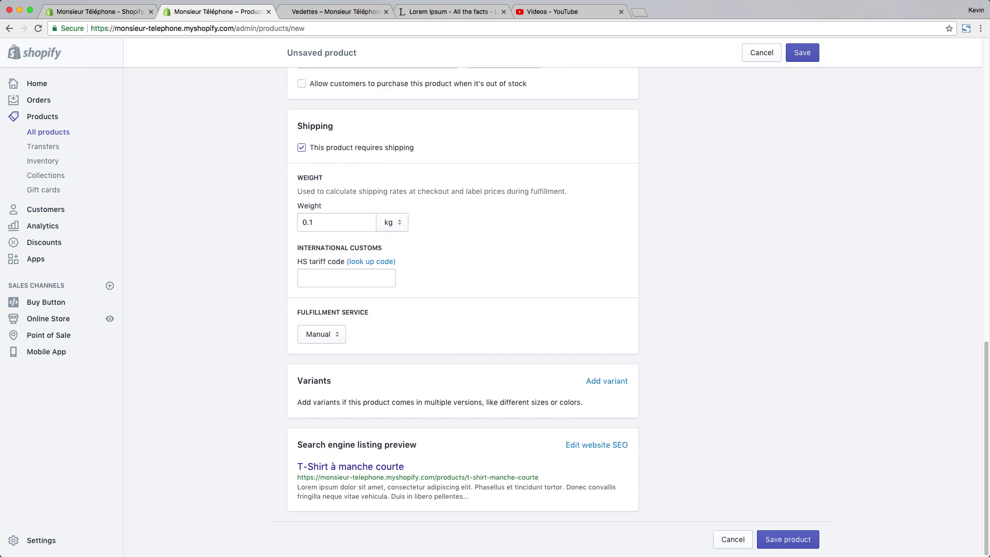
click(301, 340)
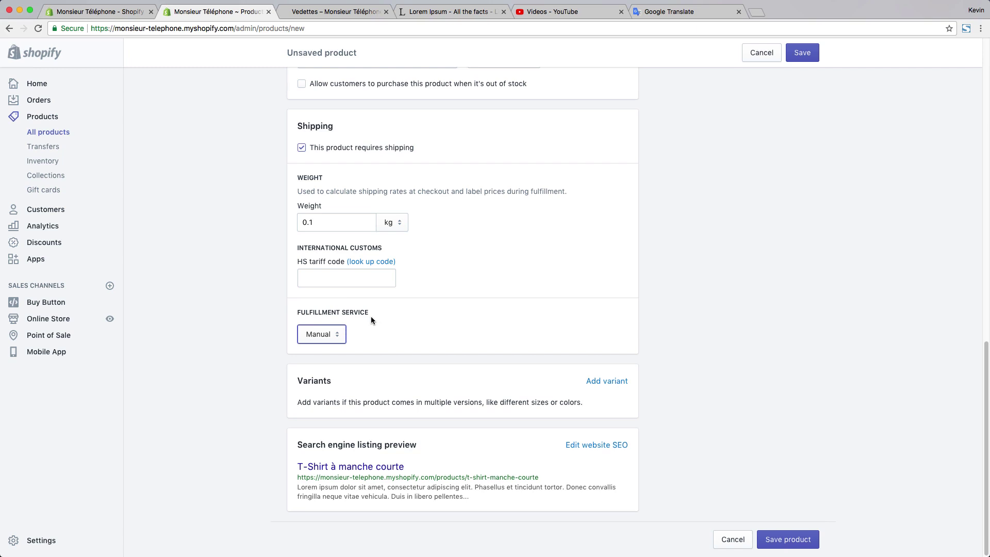
click(332, 336)
click(379, 335)
click(415, 327)
Step: Add product variants with an option named Grandeur and the values S, M, L and XL
click(612, 382)
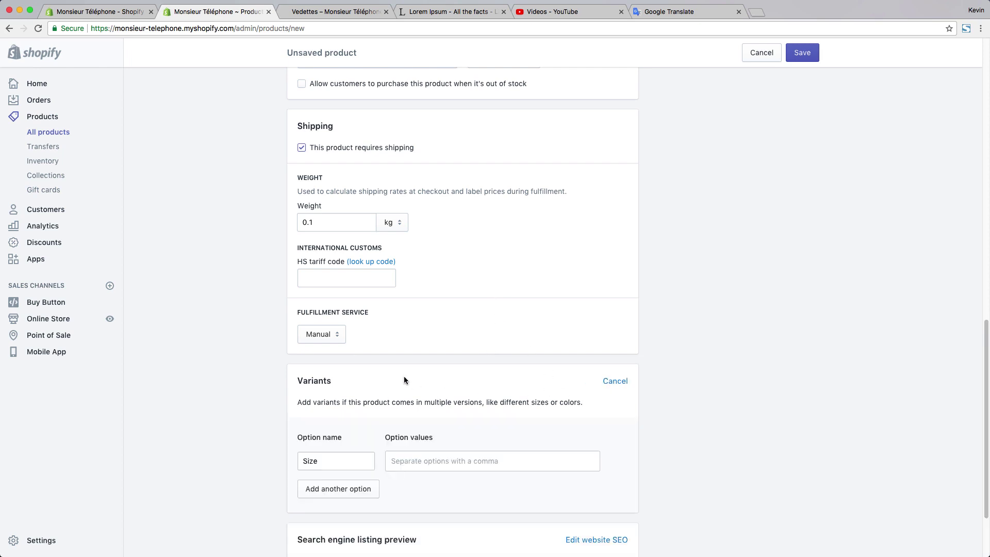
click(326, 466)
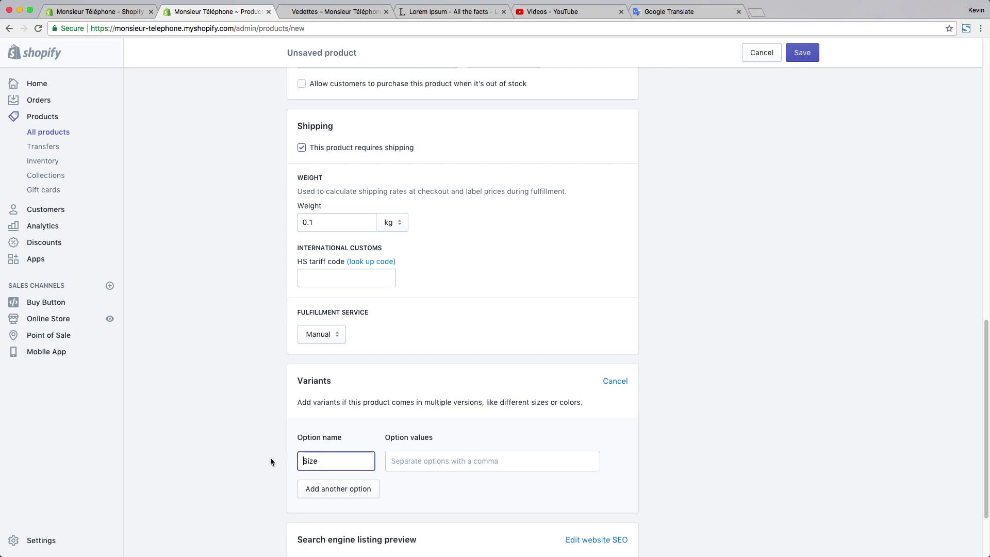
double_click(320, 460)
text(Grandeur)
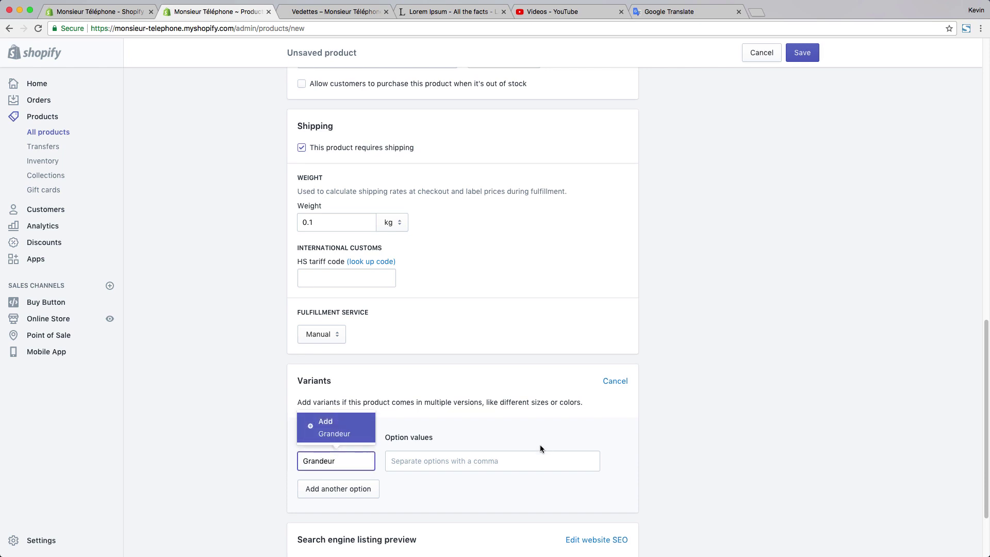
click(489, 467)
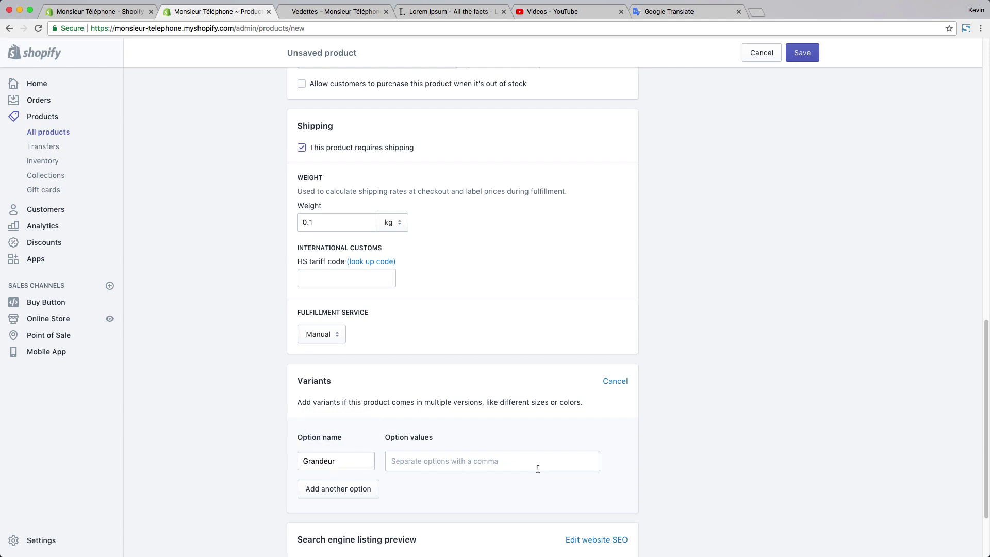
text(S)
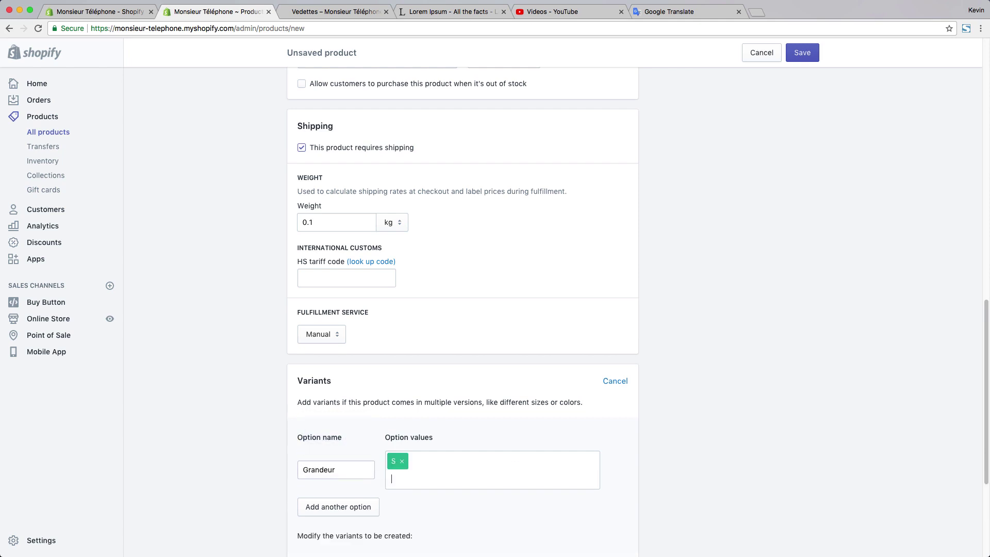
text(,M,L,XL)
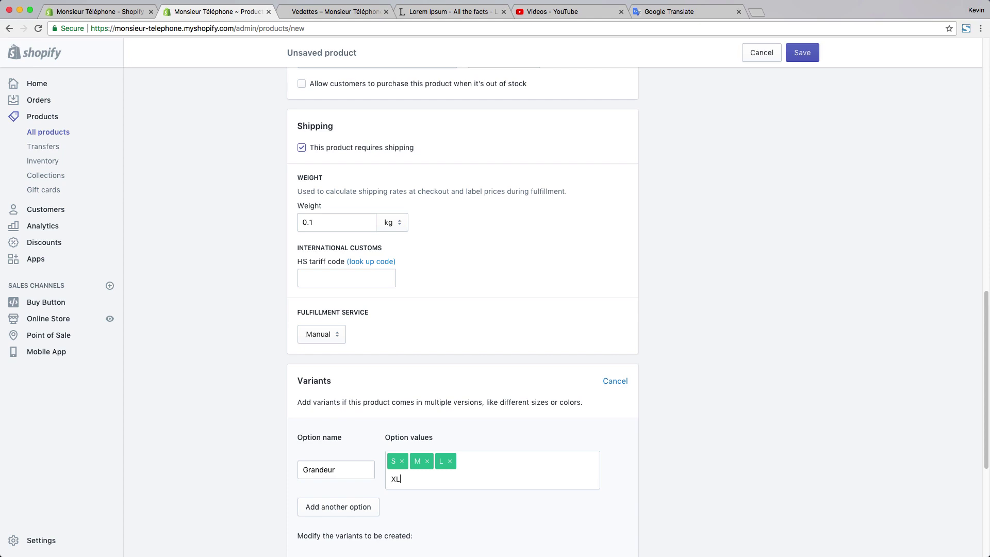
text(,)
Step: Add a second variant option named Couleur with the values Rouge, Vert and Bleu, and look over the resulting variants
click(331, 518)
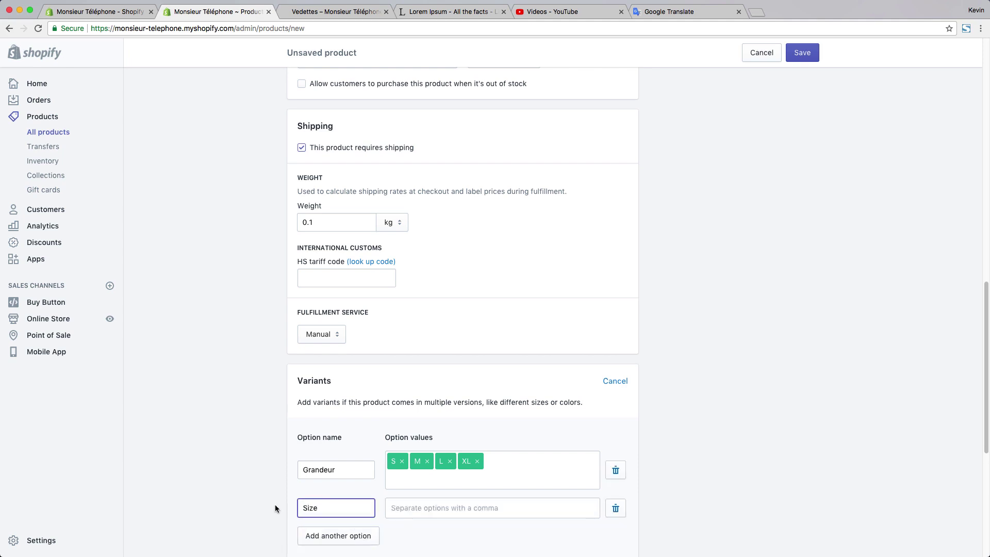
key(super+a)
text(Couleur)
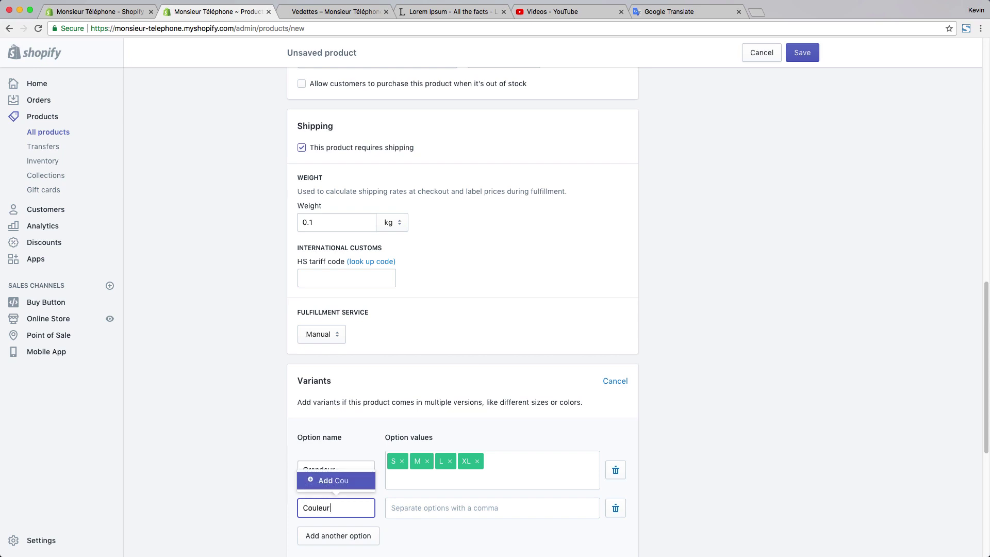
key(Tab)
text(Rouge)
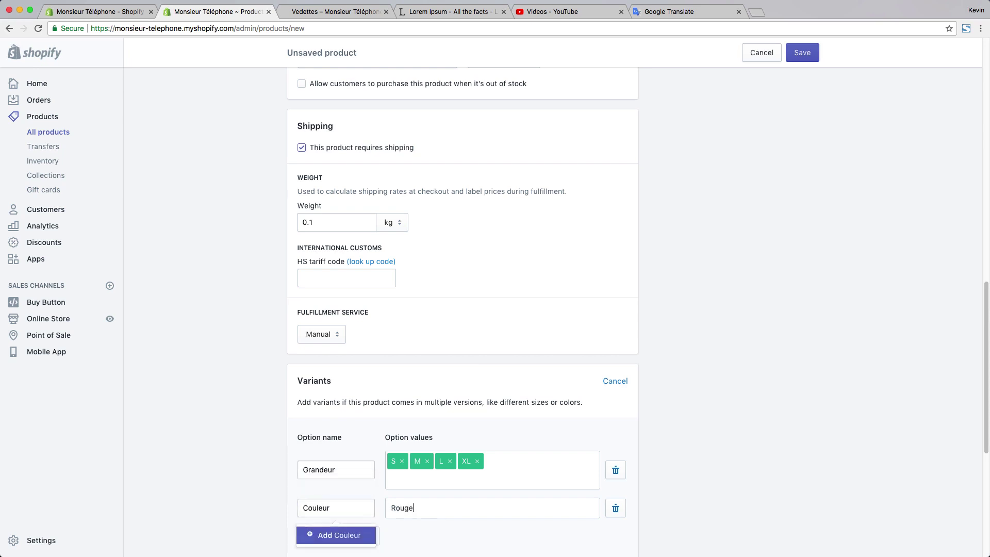
key(Return)
text(Ver)
key(BackSpace)
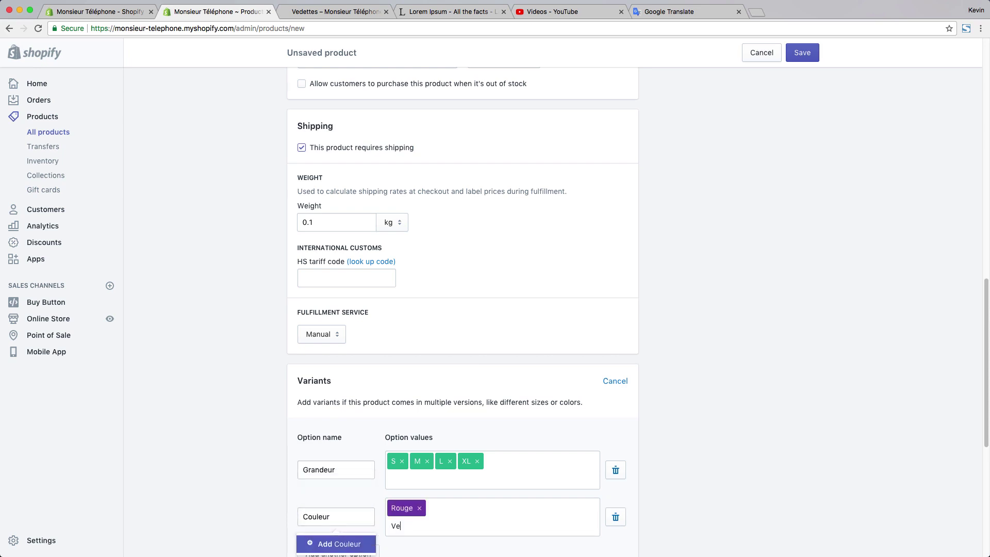
text(rt)
key(Return)
text(BLe)
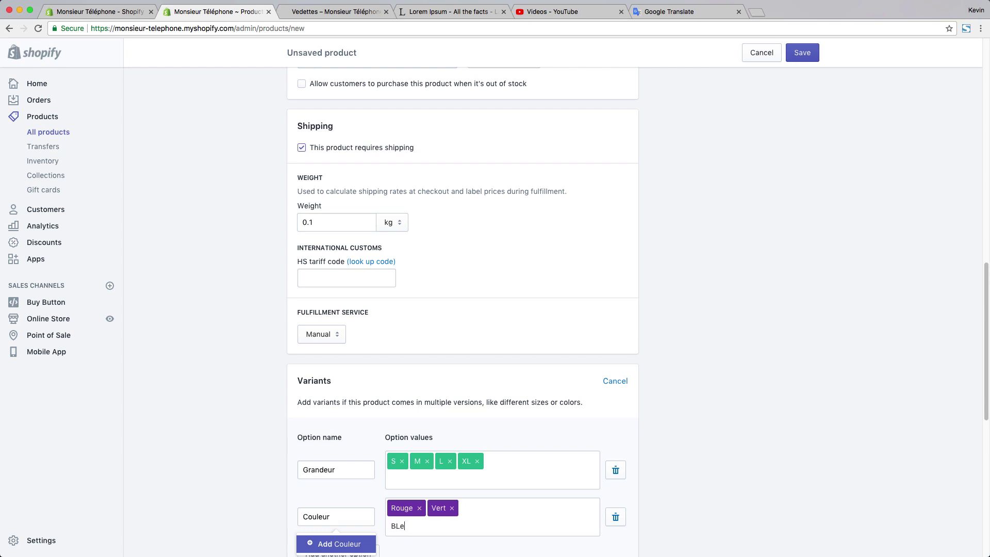
key(BackSpace)
key(BackSpace)
text(leauu)
key(Return)
scroll(301, 480, down, 4)
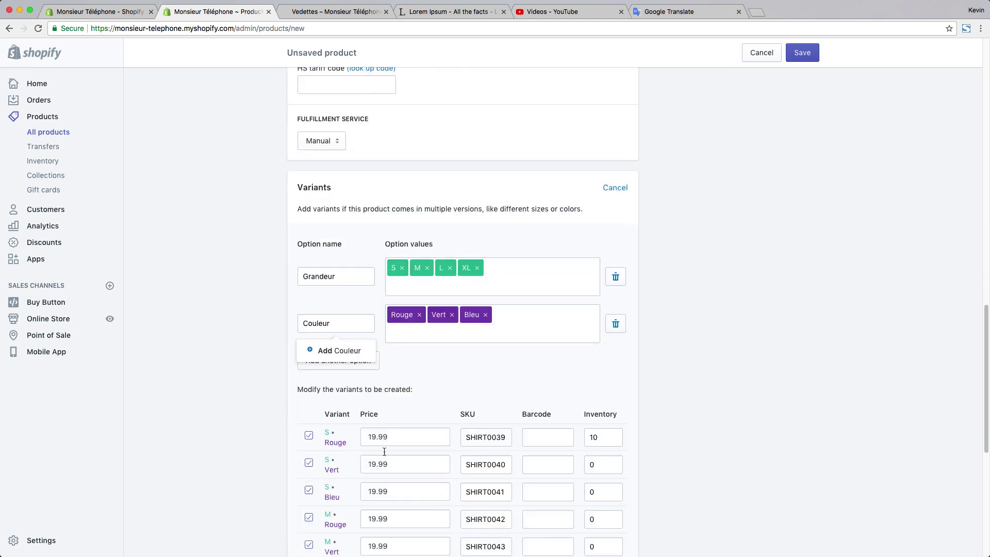
click(611, 354)
scroll(684, 370, down, 5)
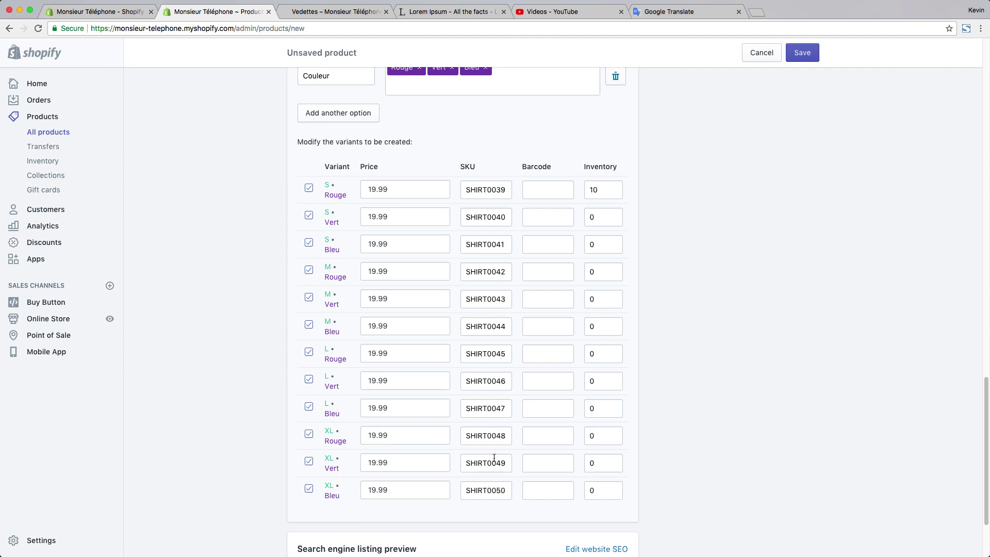
scroll(456, 203, up, 15)
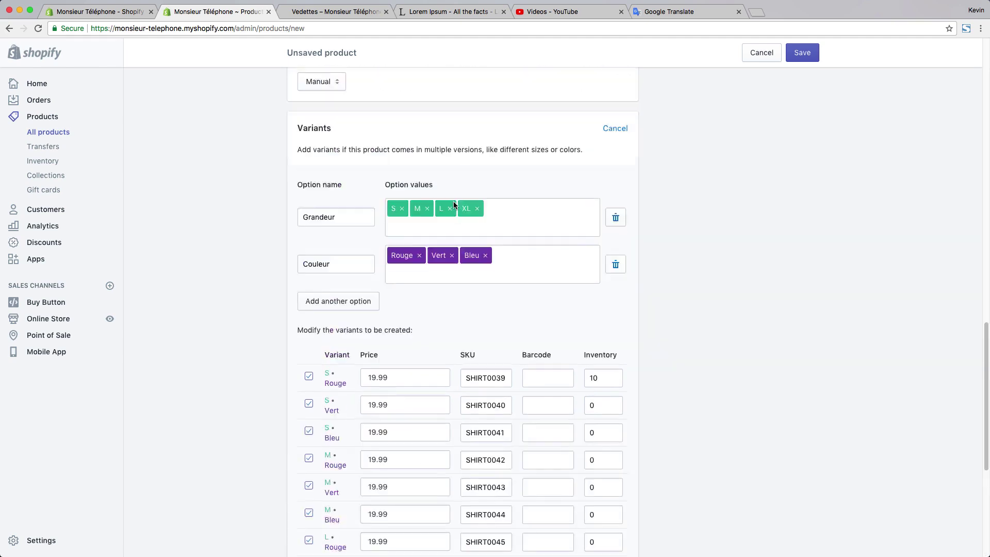
Step: Compare the product's main SKU in the Inventory section with the SKUs of the individual variants
scroll(274, 281, down, 10)
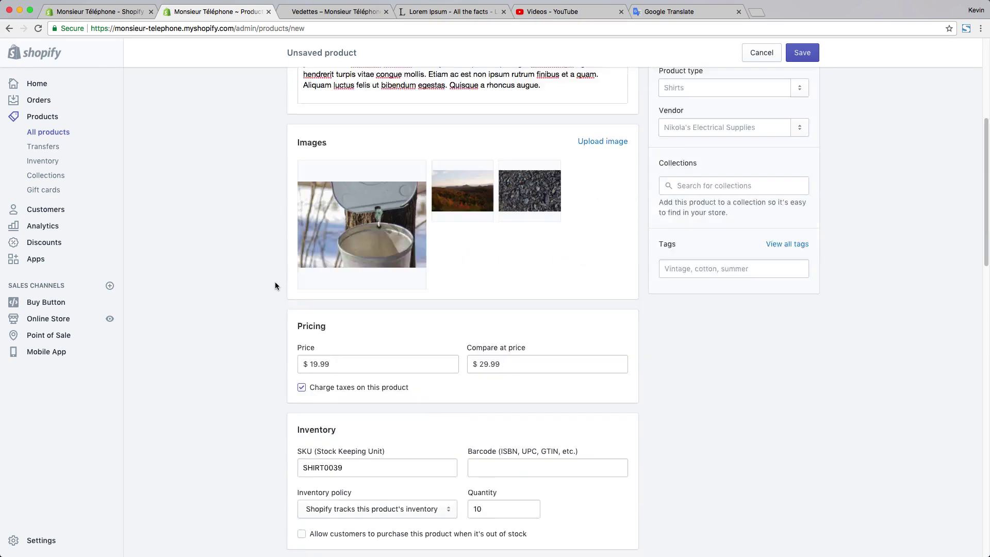
double_click(341, 217)
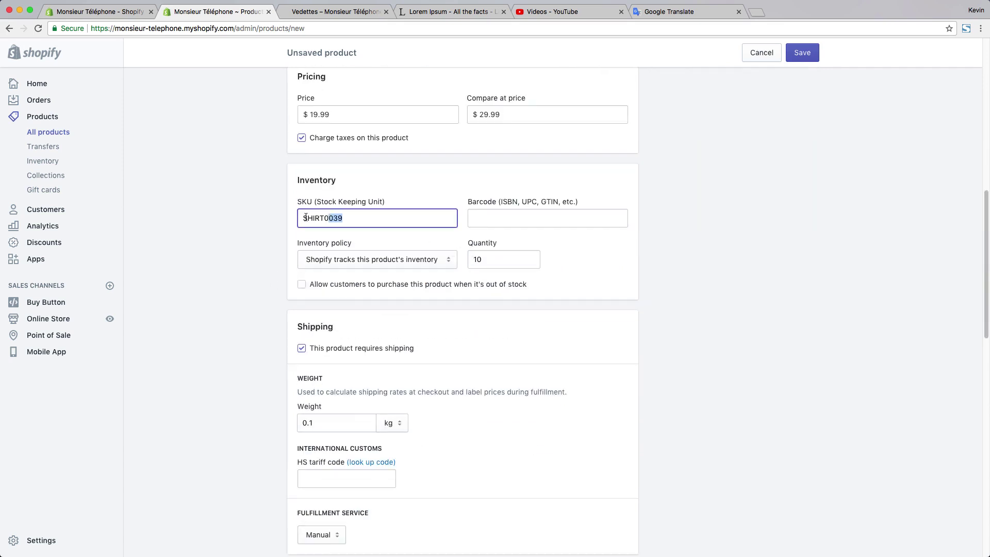
scroll(313, 304, down, 12)
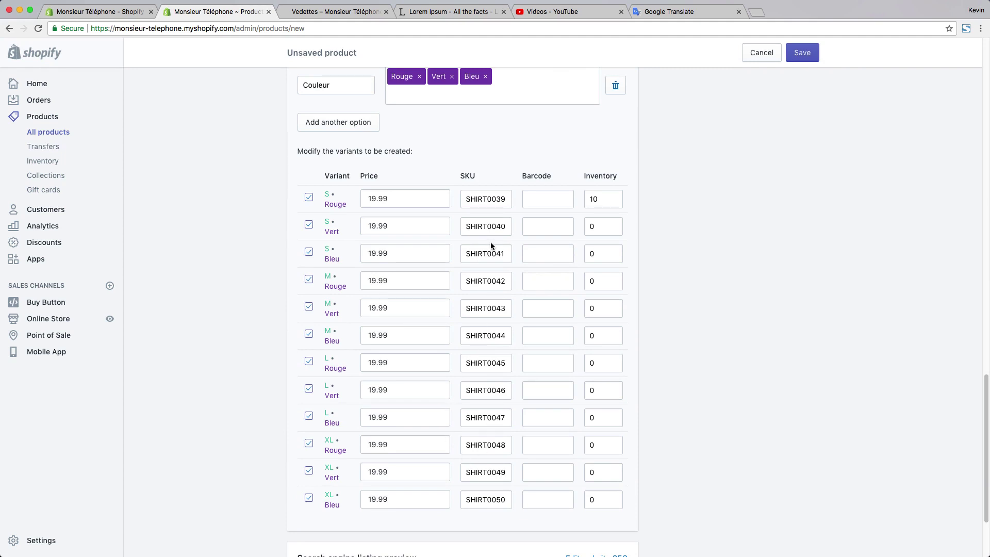
scroll(491, 244, up, 12)
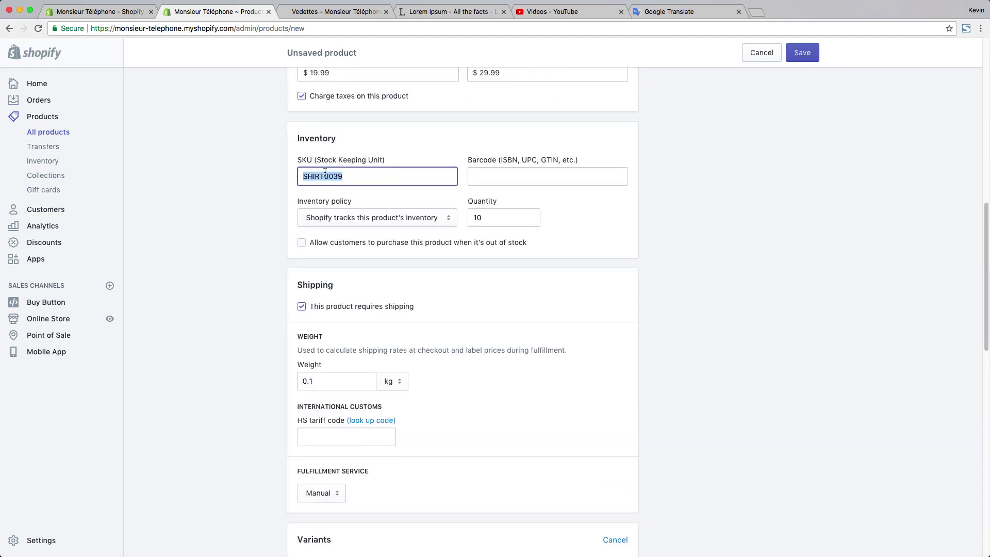
click(365, 177)
text(B)
scroll(246, 246, down, 10)
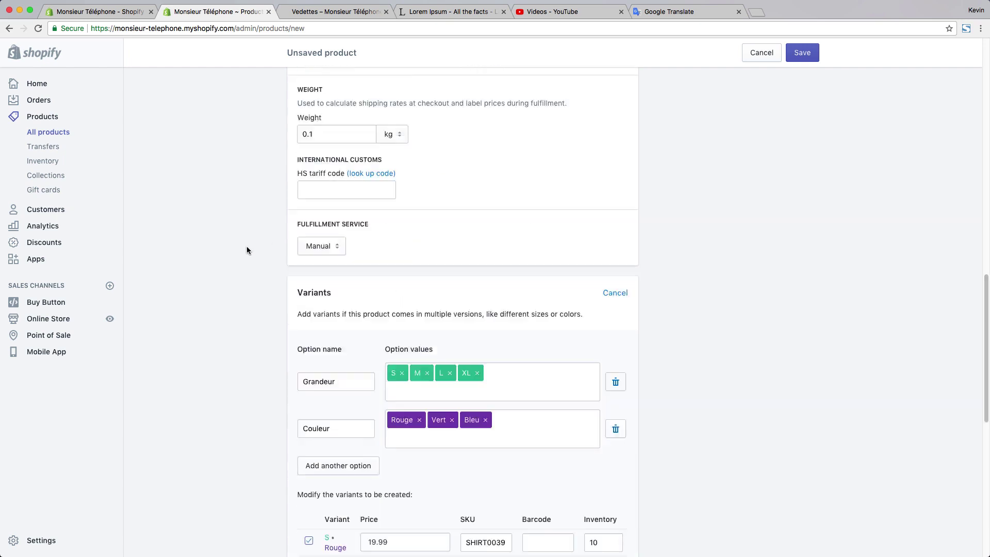
scroll(392, 288, up, 10)
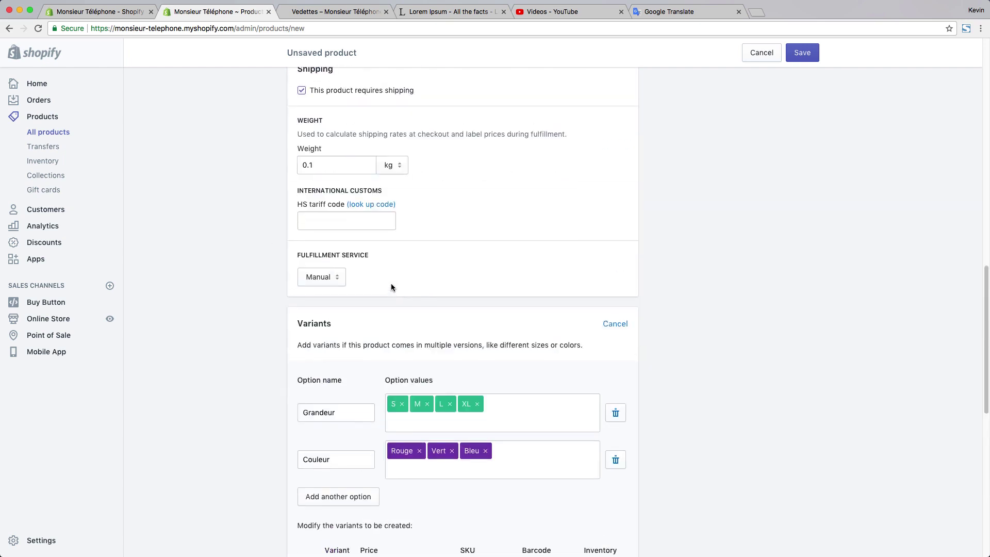
key(BackSpace)
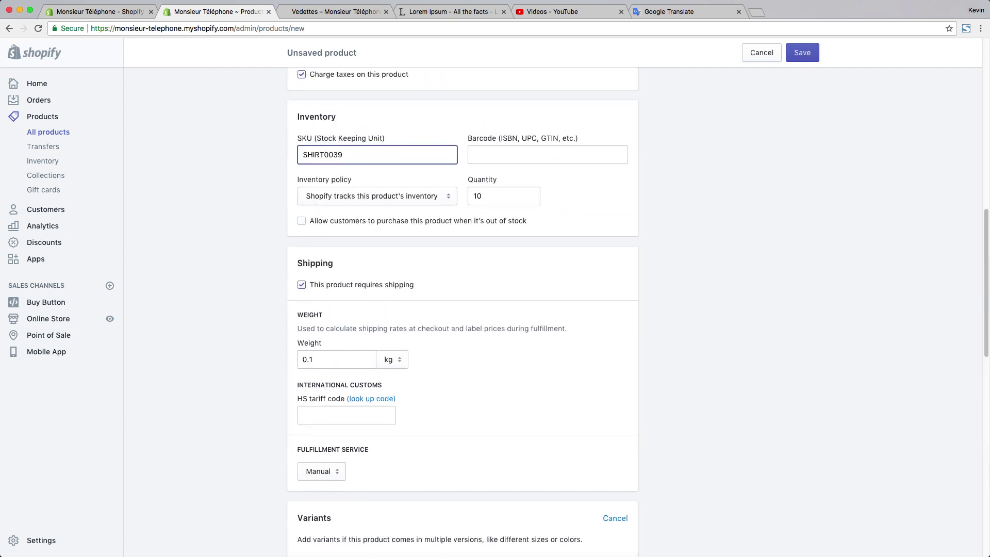
Step: Copy the main SKU into the S Rouge variant and extend it with -A, making it SHIRT0039-A
scroll(413, 228, down, 10)
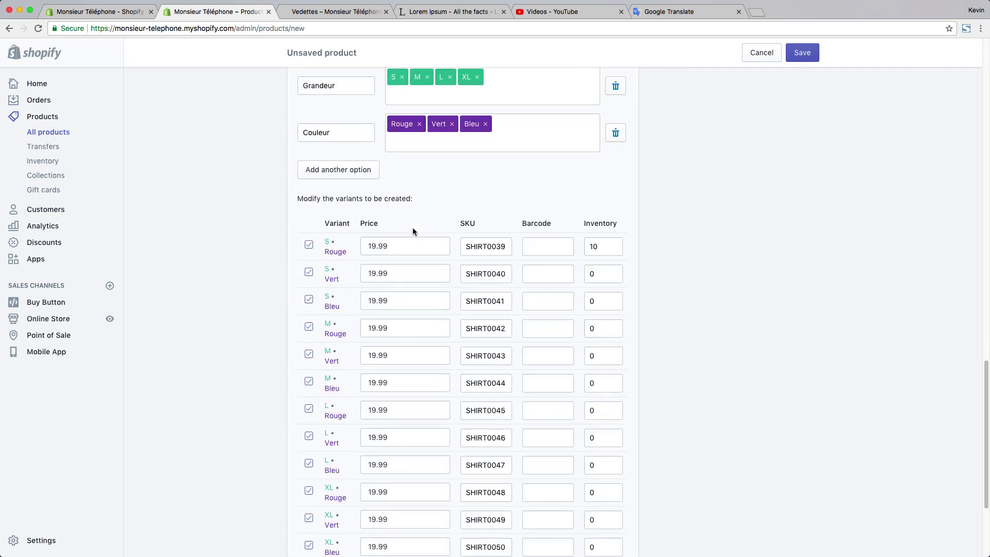
scroll(413, 227, up, 9)
double_click(311, 105)
key(ctrl+c)
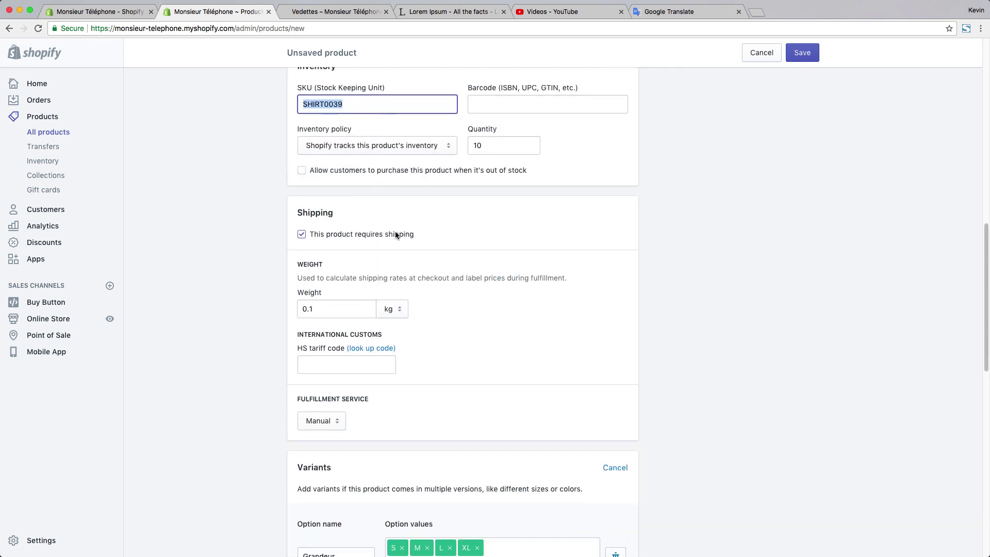
scroll(398, 234, down, 8)
double_click(498, 291)
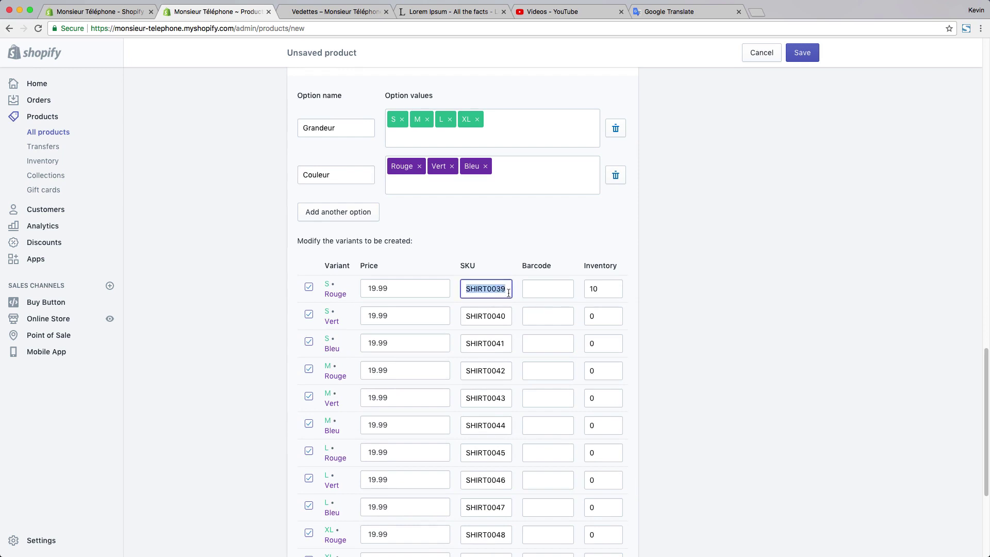
key(ctrl+v)
text(-A)
triple_click(494, 292)
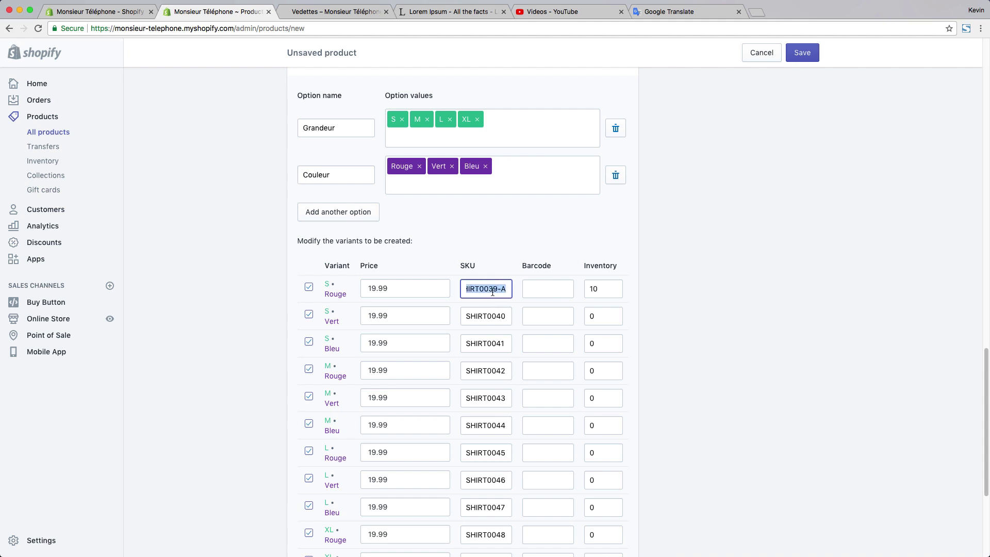
click(560, 291)
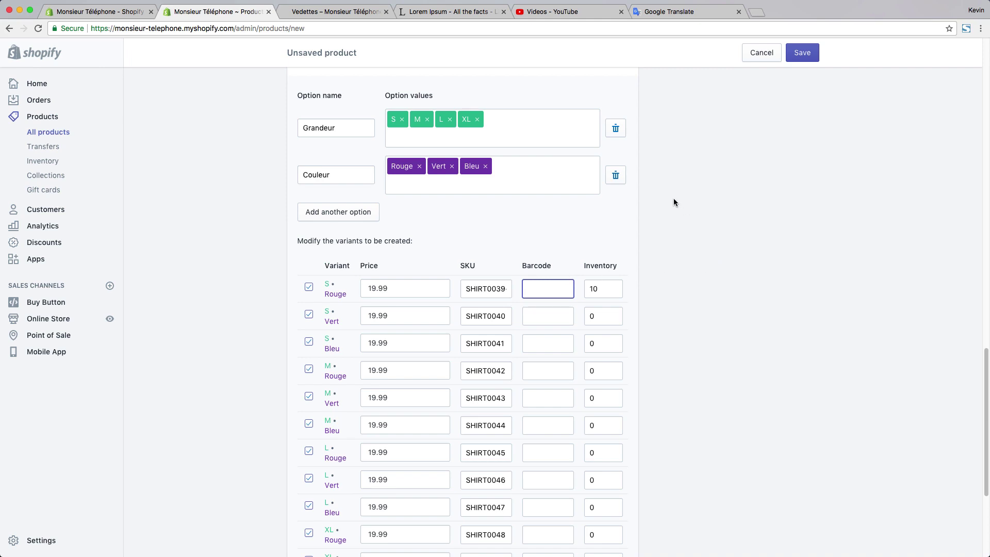
Step: Set the variant inventory to 10 for S Vert, 20 for S Bleu, 10 for M Rouge and 10 for M Vert
scroll(645, 361, down, 5)
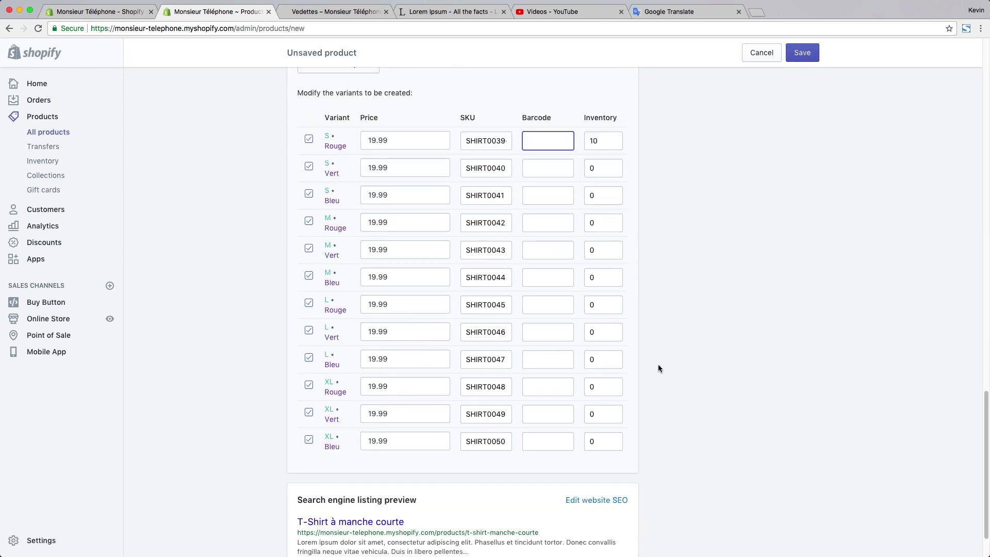
scroll(640, 309, up, 2)
click(601, 209)
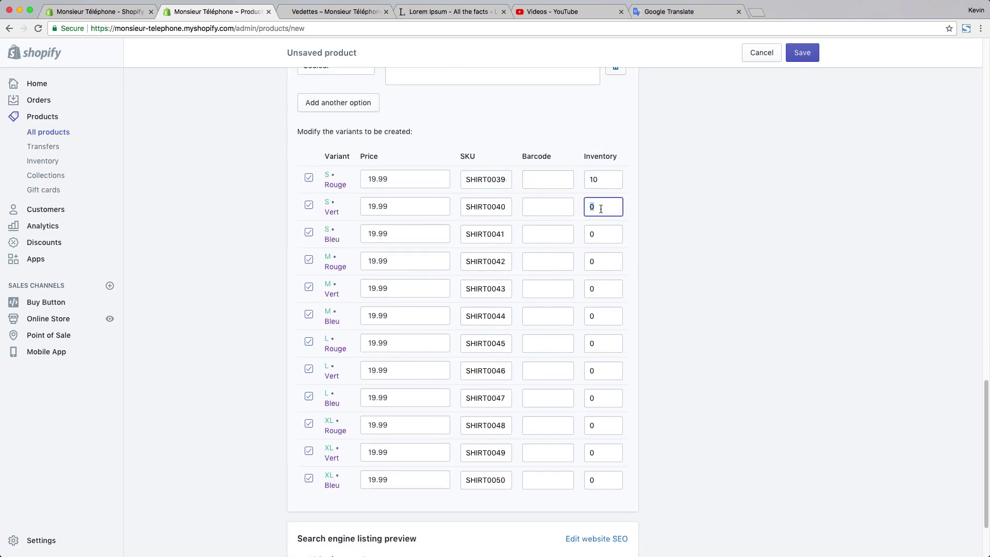
text(10)
click(595, 230)
key(BackSpace)
text(20)
click(610, 261)
key(BackSpace)
text(10)
click(616, 289)
key(BackSpace)
text(10)
Step: Set the variant inventory to 1 for M Bleu, 4 for L Rouge and 5 for L Vert
key(Tab)
key(BackSpace)
text(1)
click(603, 343)
key(BackSpace)
text(4)
click(691, 365)
double_click(601, 370)
text(5)
Step: Review the whole product form from title to search engine preview and save the new product
scroll(618, 208, up, 5)
scroll(611, 215, down, 6)
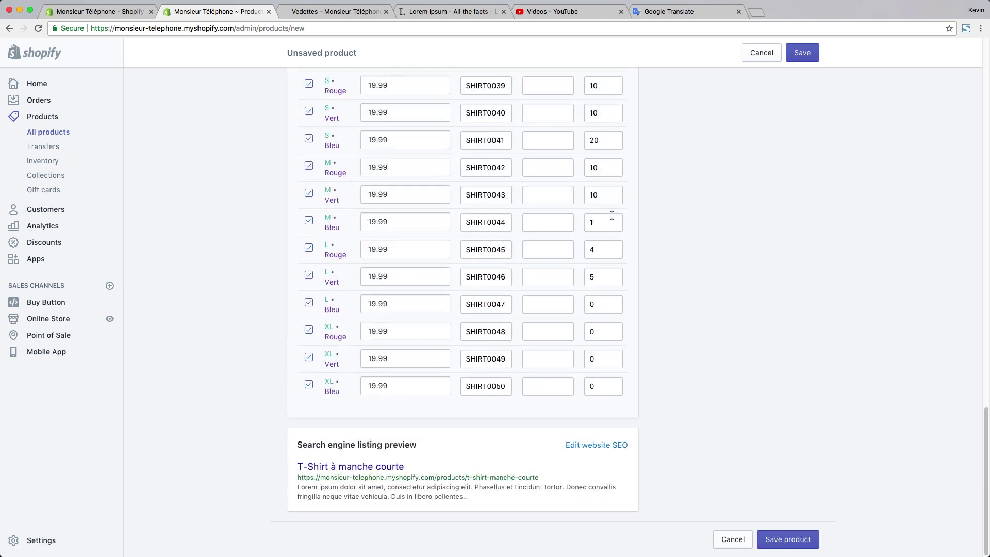
scroll(611, 216, up, 15)
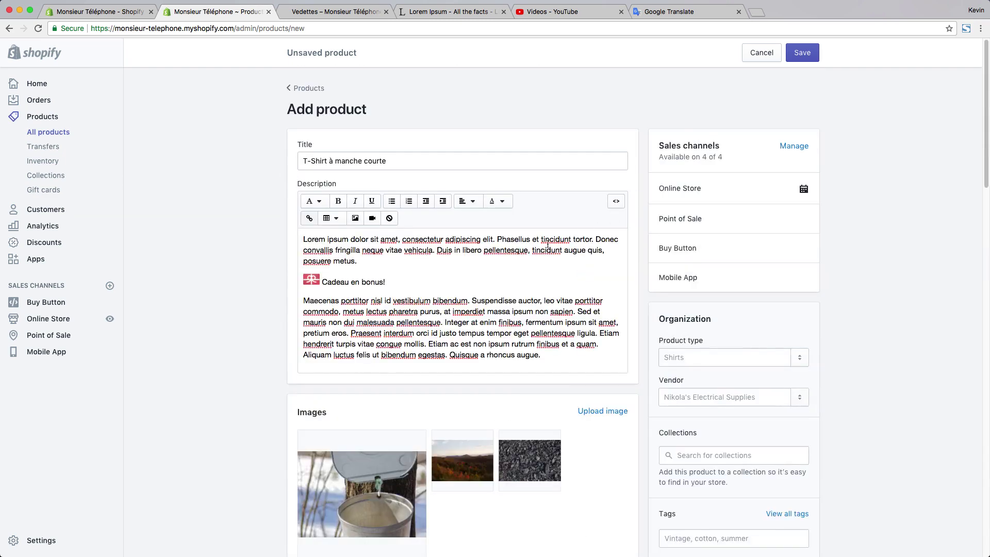
scroll(501, 305, down, 15)
scroll(501, 302, up, 3)
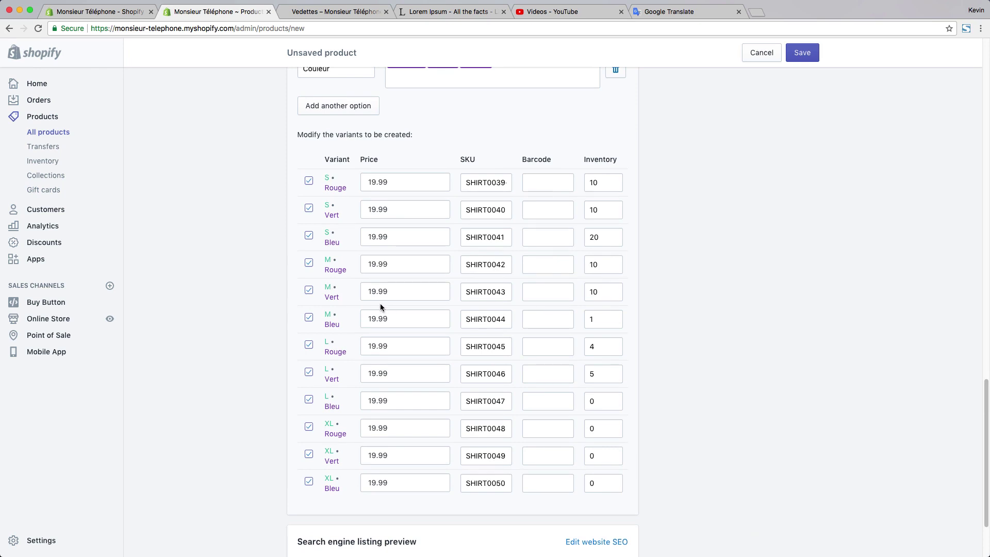
scroll(381, 307, up, 15)
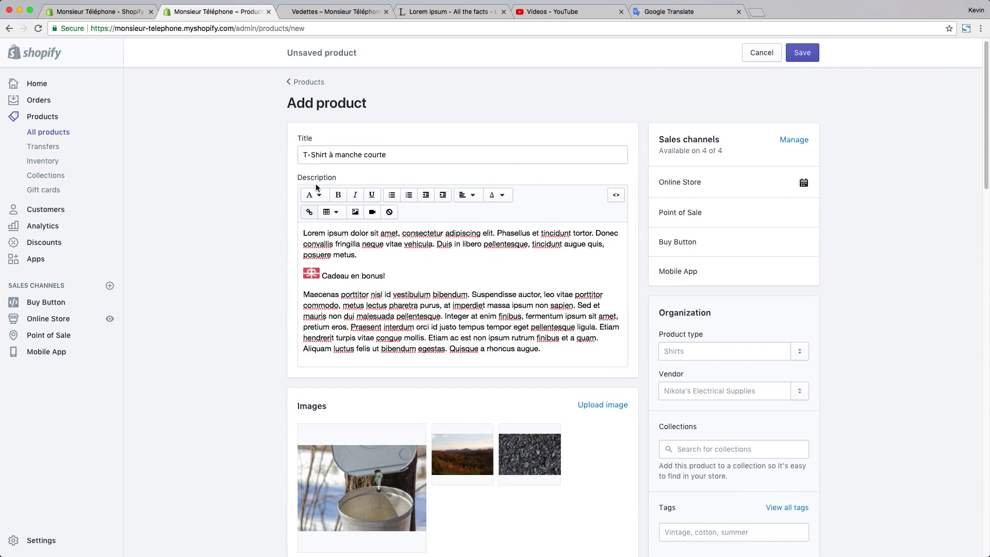
scroll(336, 242, down, 20)
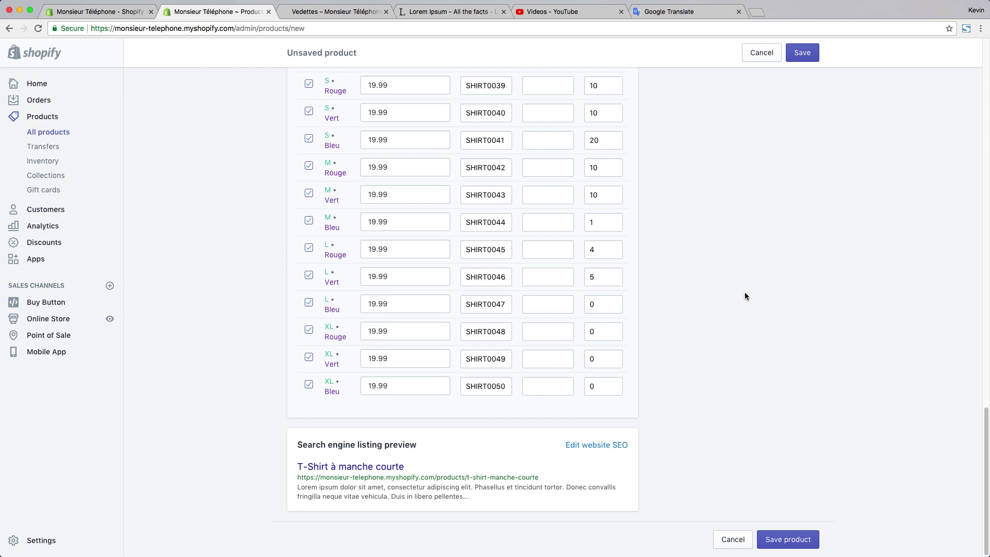
scroll(745, 296, up, 20)
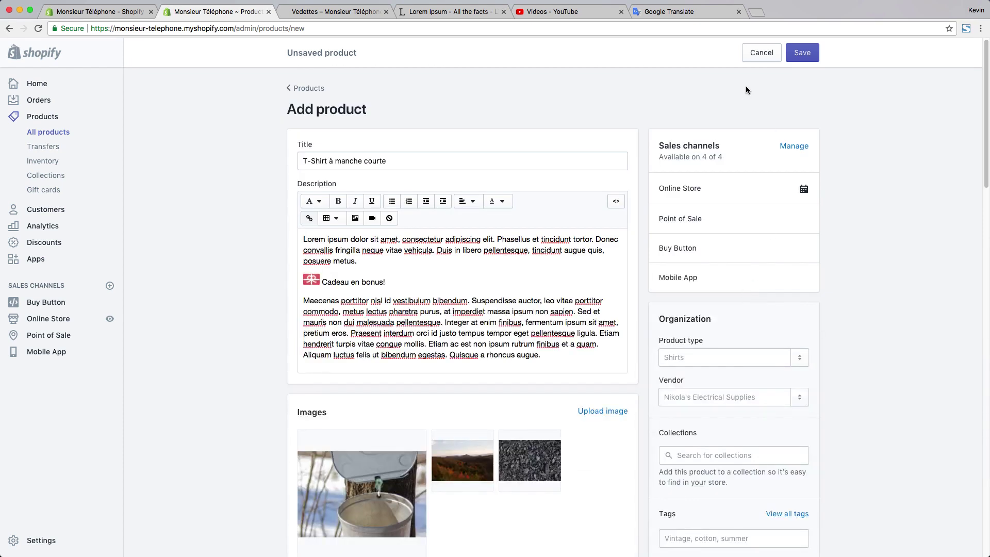
key(super+s)
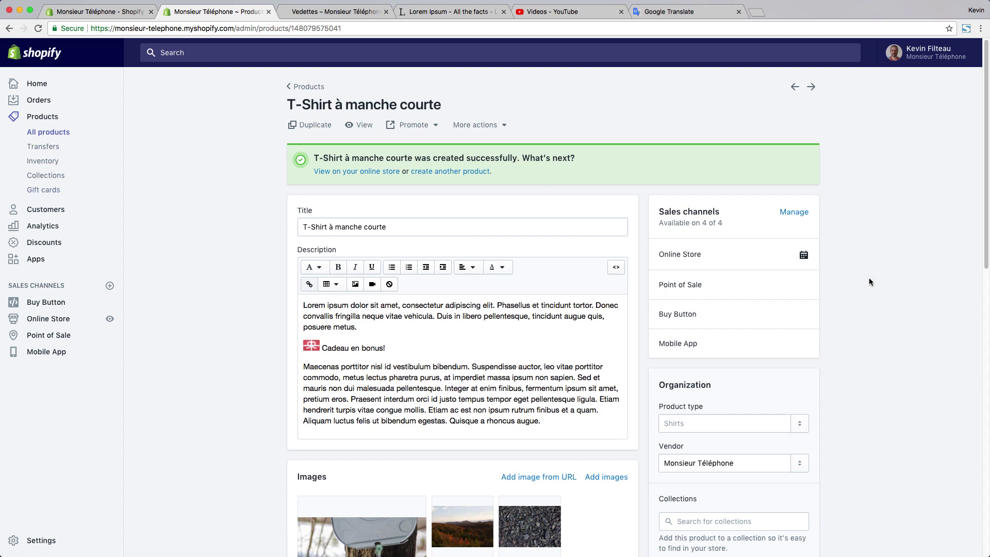
Step: Look over the Point of Sale, Buy Button and Mobile App sales channels listed for the saved product
double_click(694, 285)
click(674, 316)
drag(657, 344, 732, 351)
click(885, 341)
scroll(870, 306, down, 2)
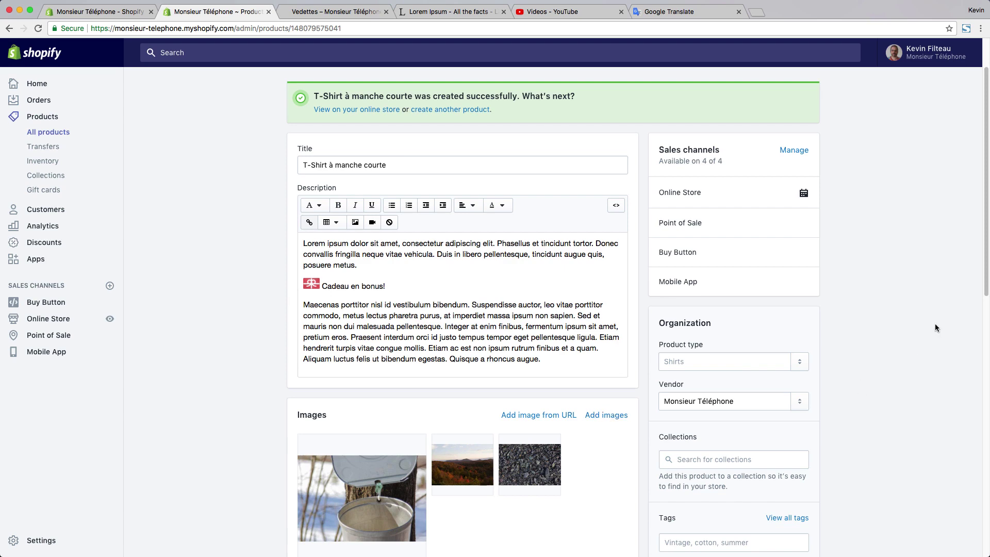
Step: Clear Mobile App, Buy Button and Point of Sale in the sales channel availability, re-enable all three and confirm
click(782, 150)
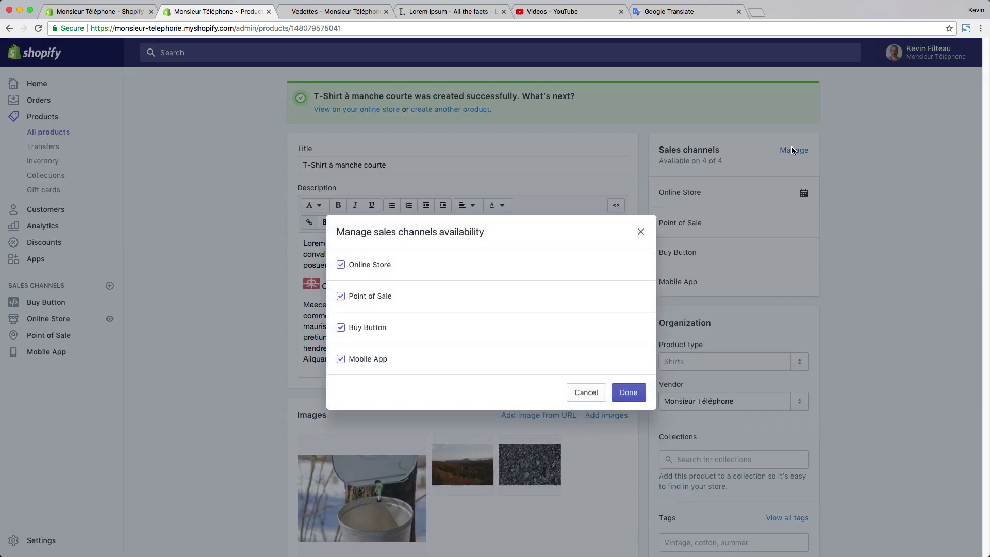
click(341, 359)
click(341, 328)
click(341, 297)
click(341, 298)
click(341, 327)
click(341, 359)
click(630, 393)
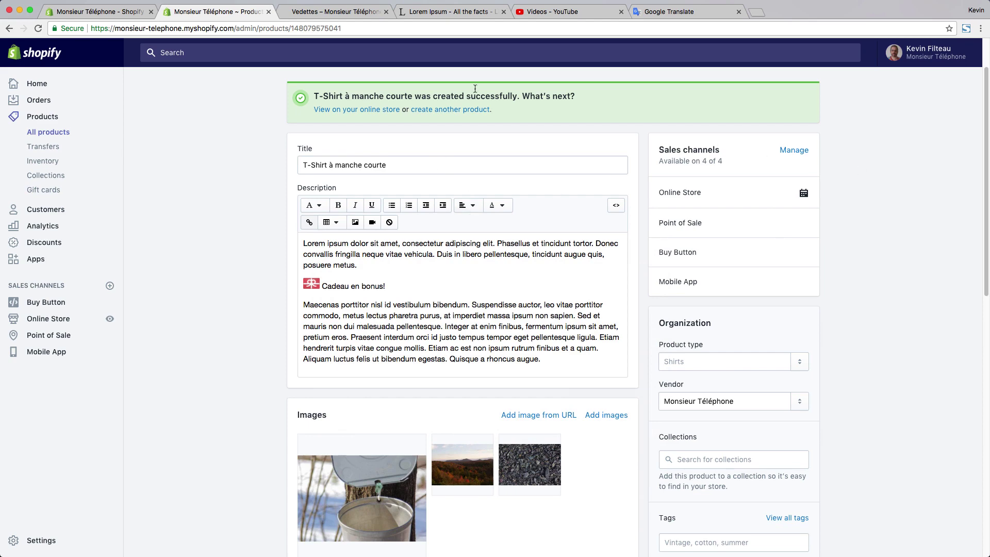
Step: Add T-Shirt as a new product type in the product's Organization section
scroll(863, 332, down, 3)
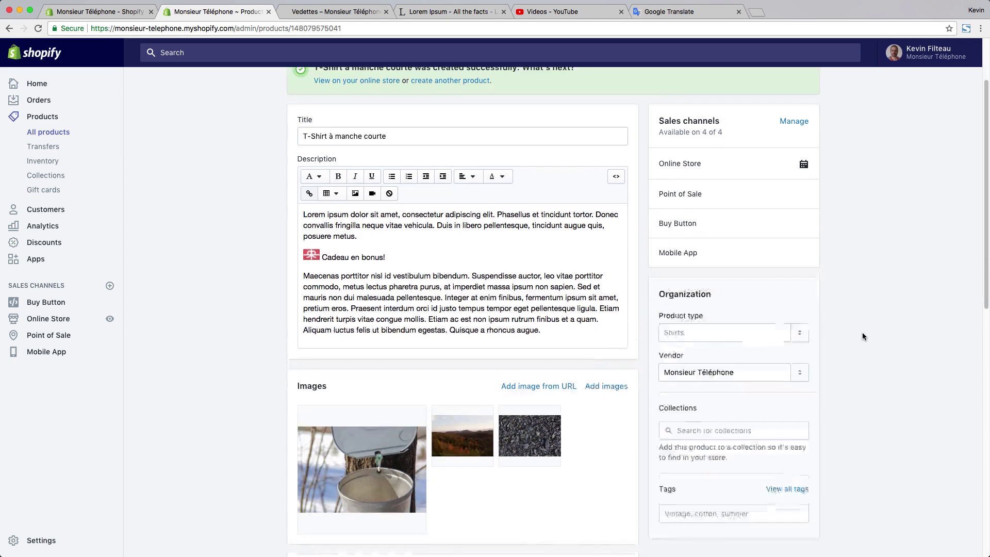
click(714, 302)
scroll(875, 319, down, 2)
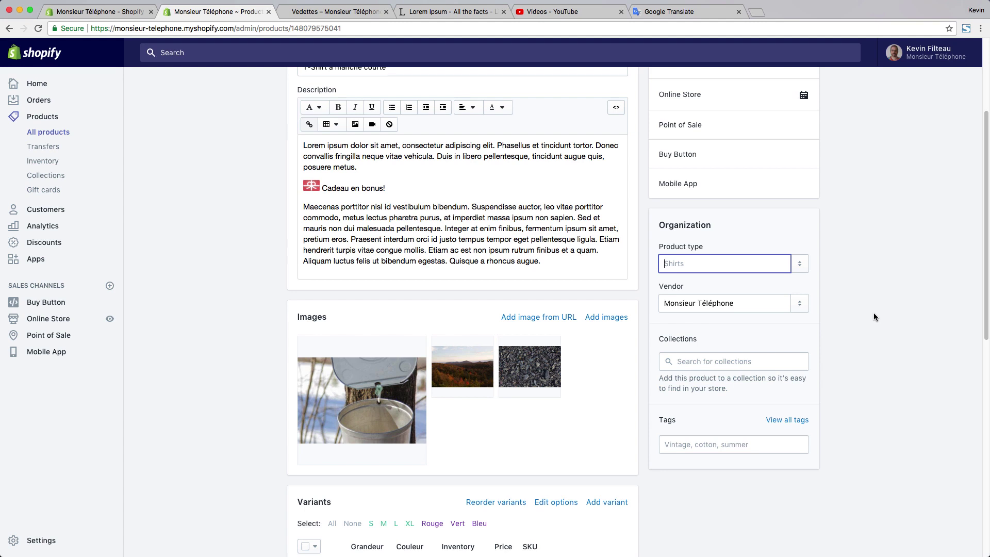
text(Shi)
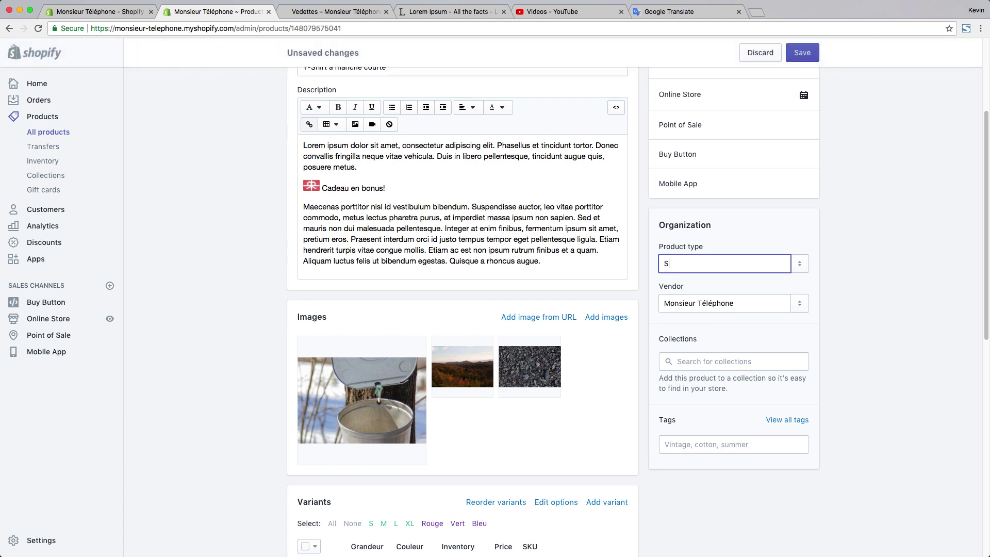
key(BackSpace)
key(BackSpace)
key(BackSpace)
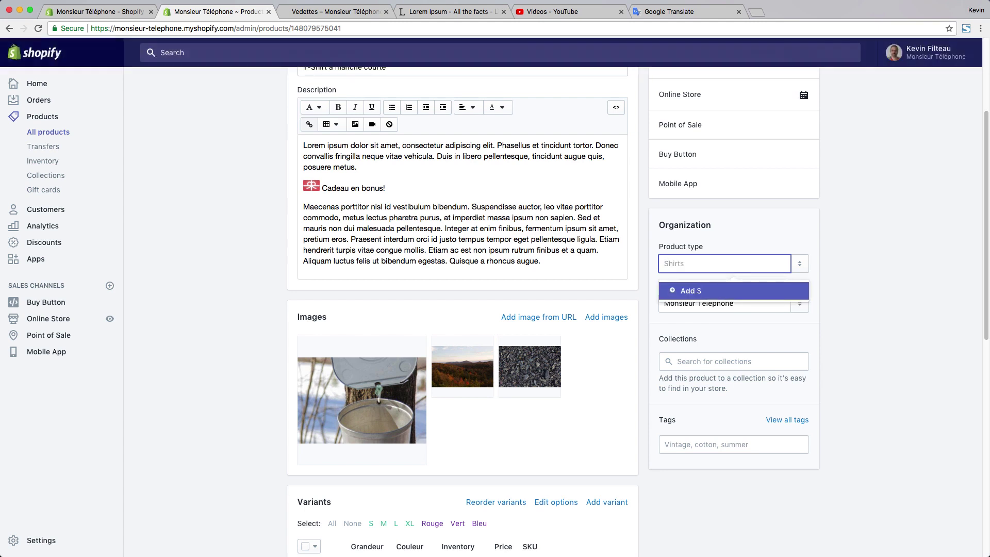
text(T-Shirt)
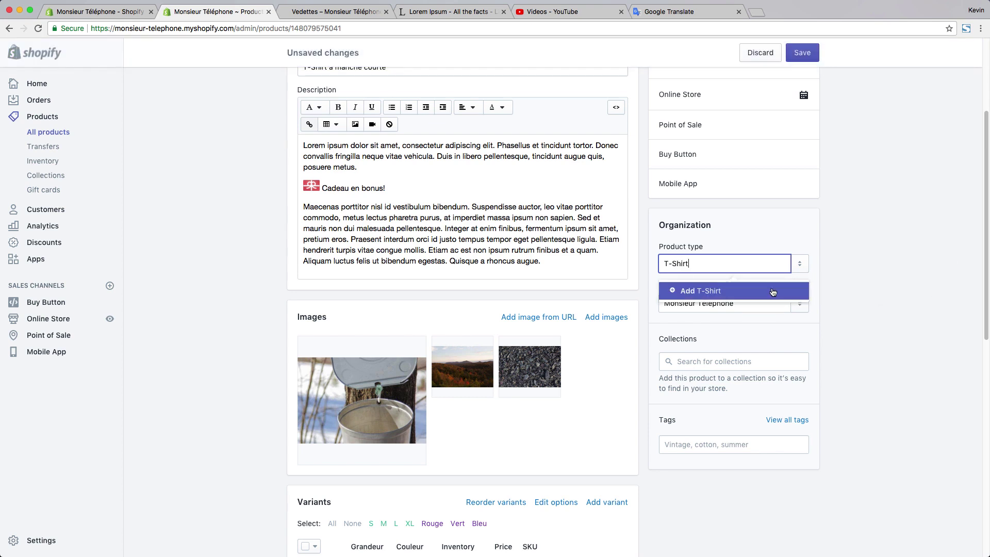
click(717, 292)
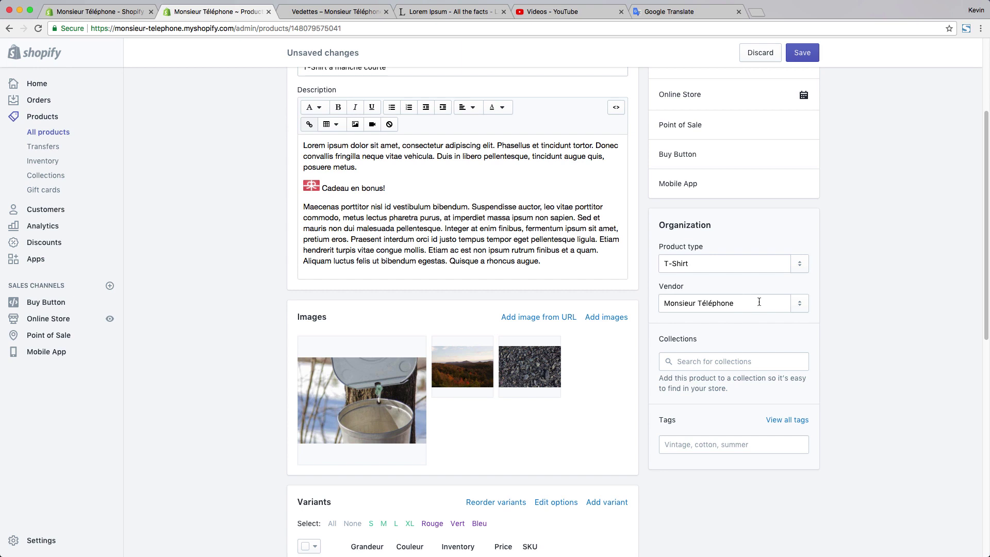
Step: Check the vendor entered for the product and leave it as it is
click(740, 297)
triple_click(705, 299)
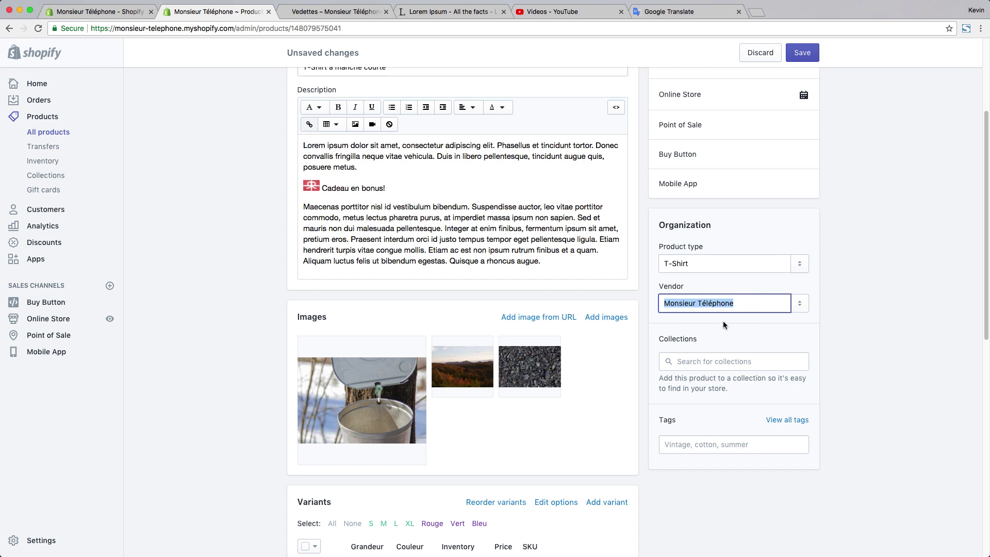
click(866, 299)
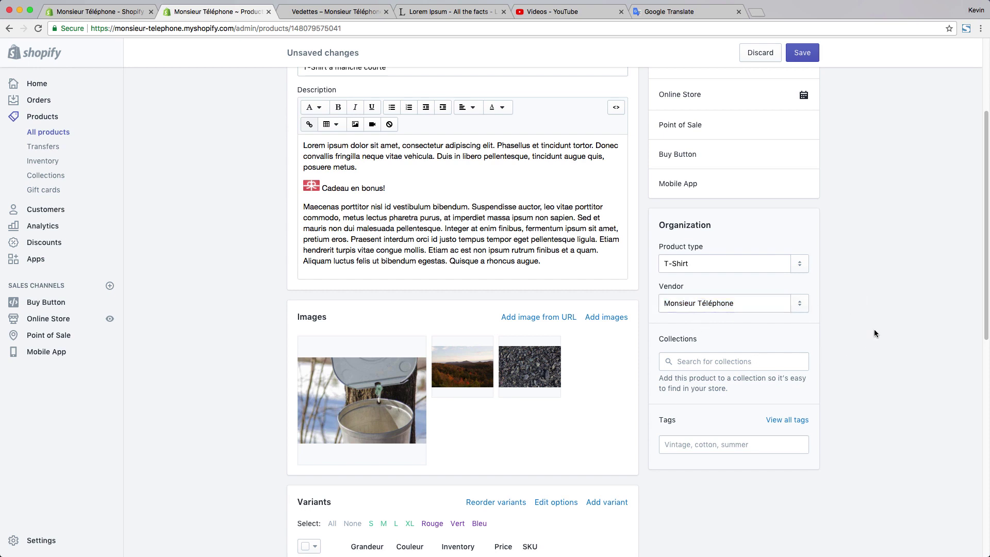
Step: Check which collections are offered for the product in its Organization section and leave the field empty
scroll(873, 333, down, 3)
click(697, 244)
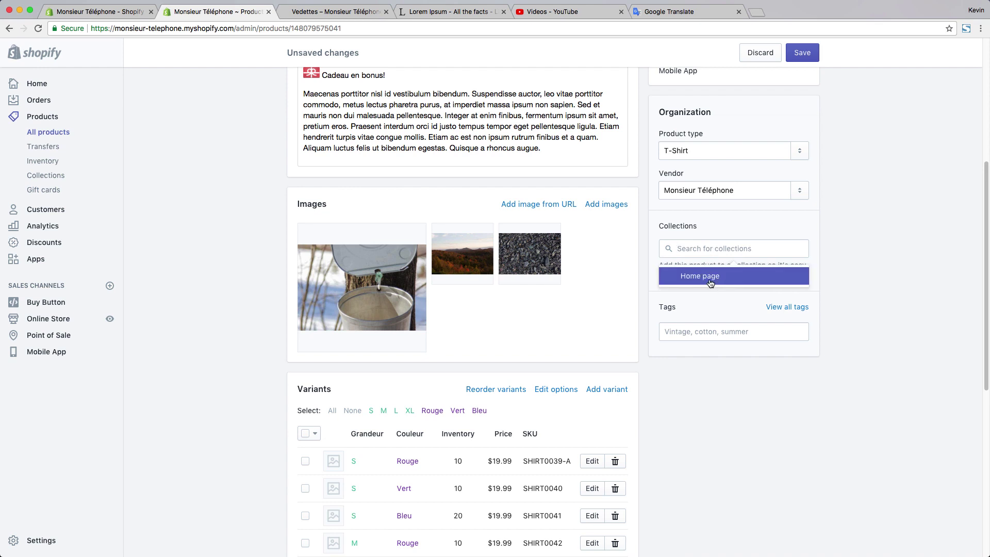
click(868, 257)
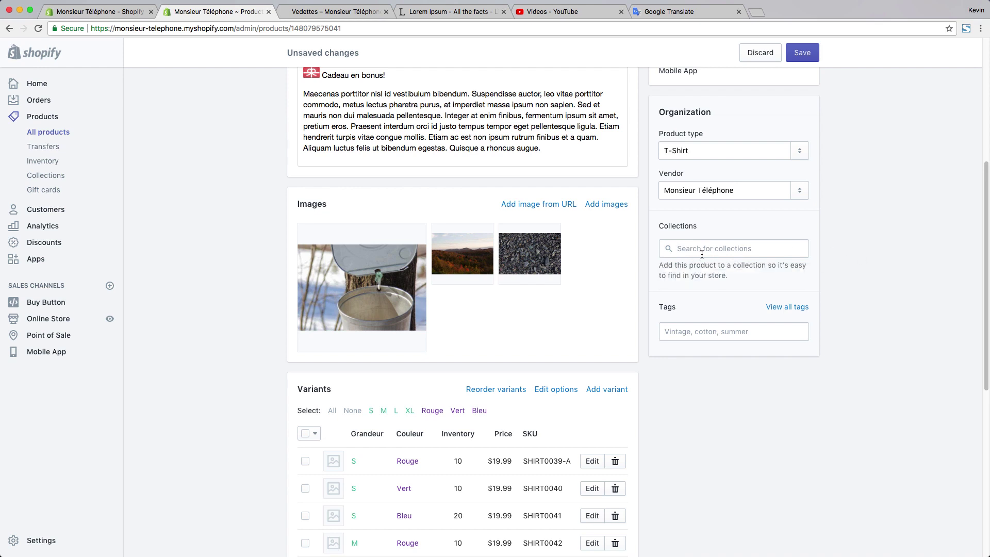
click(705, 247)
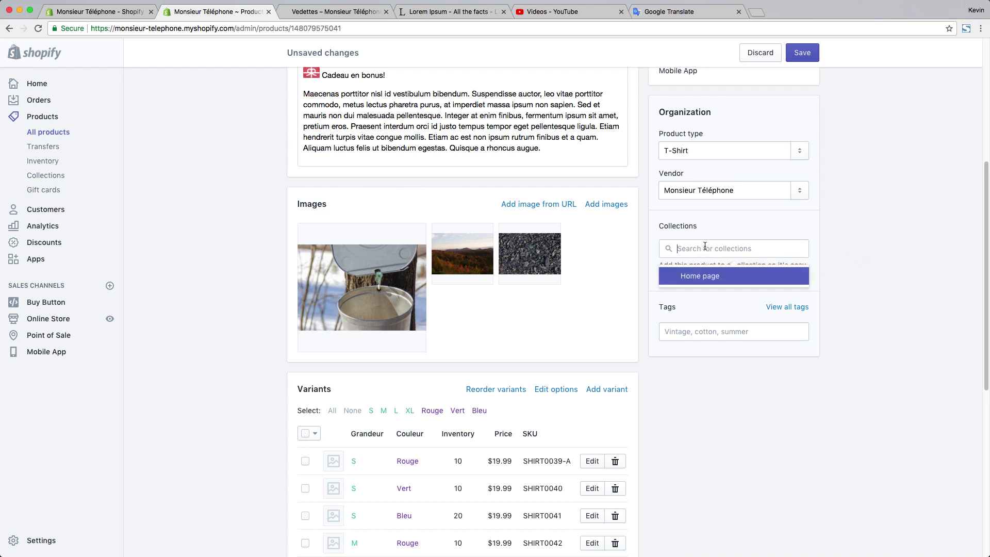
click(883, 230)
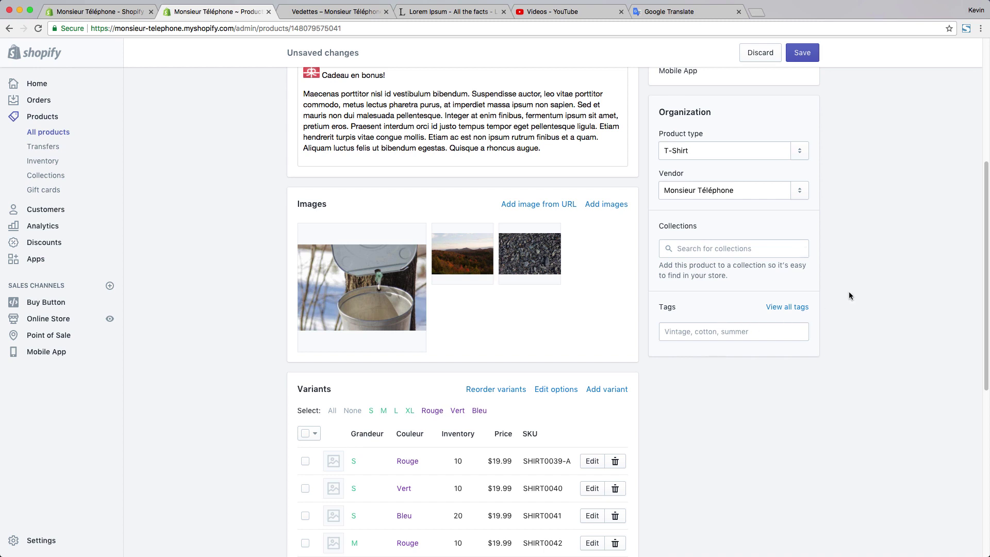
Step: Tag the product with Vedette and Liquidation from the frequently used tags and save it
click(742, 336)
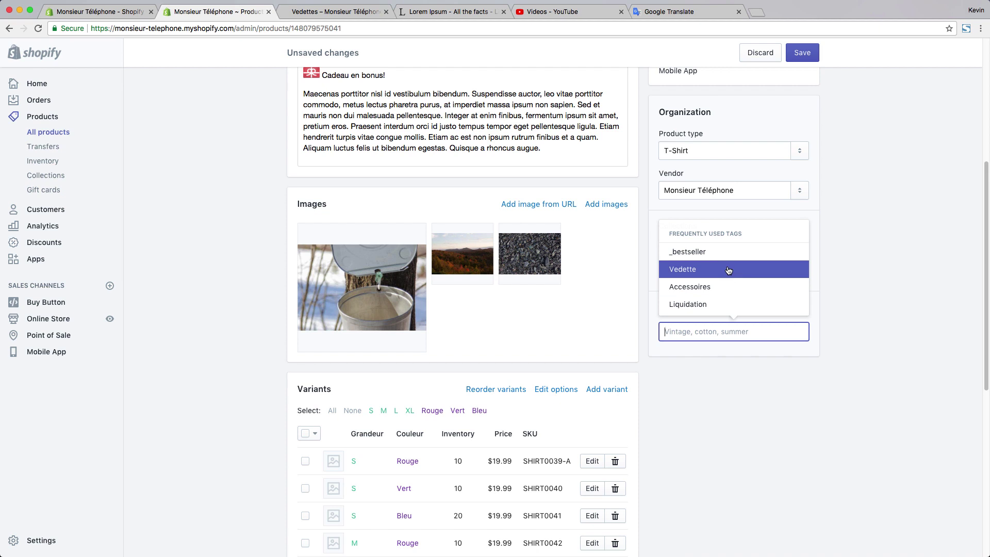
click(684, 269)
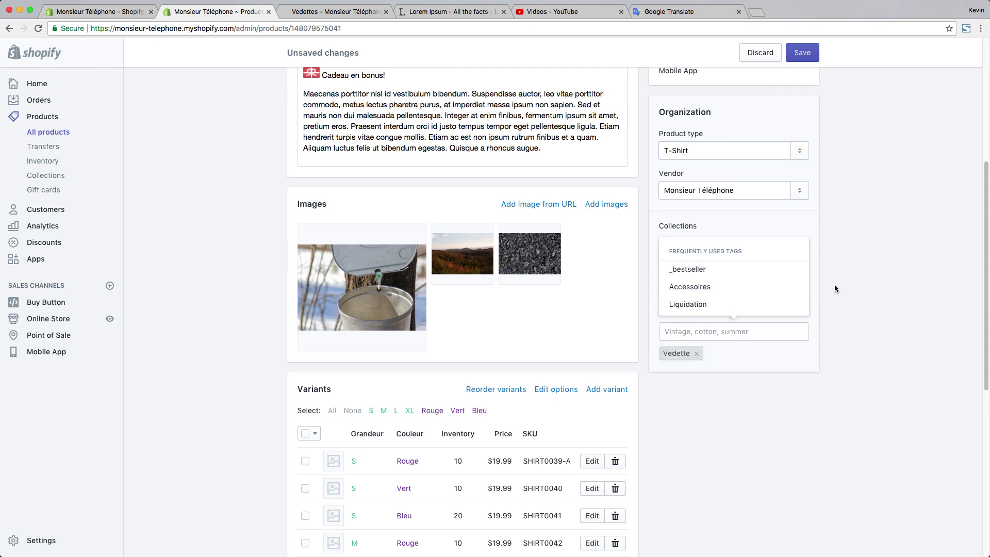
click(753, 376)
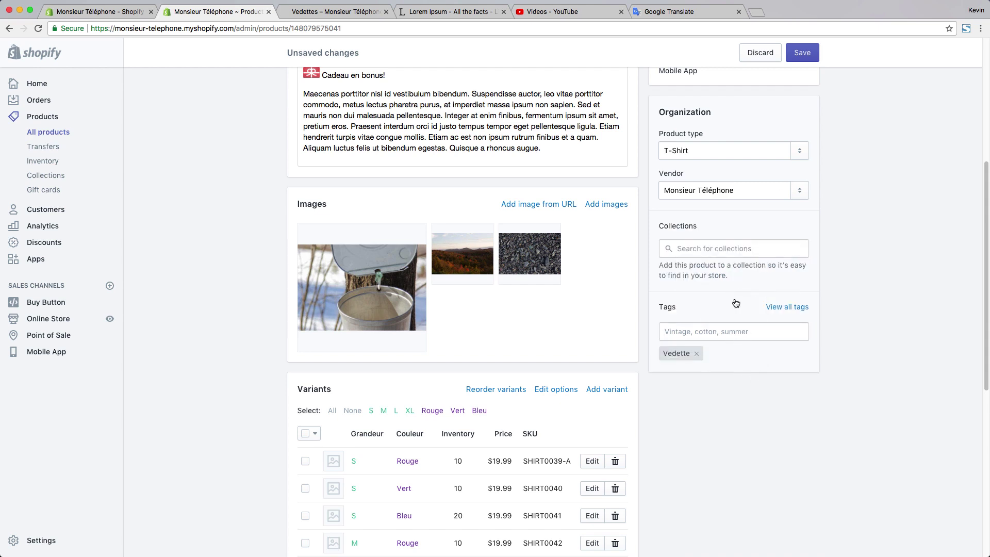
click(700, 331)
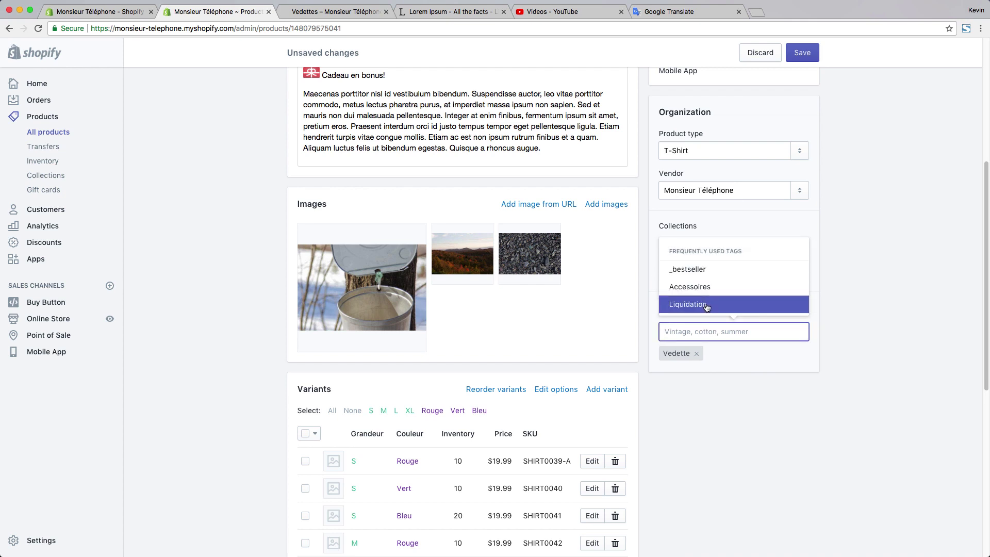
click(706, 306)
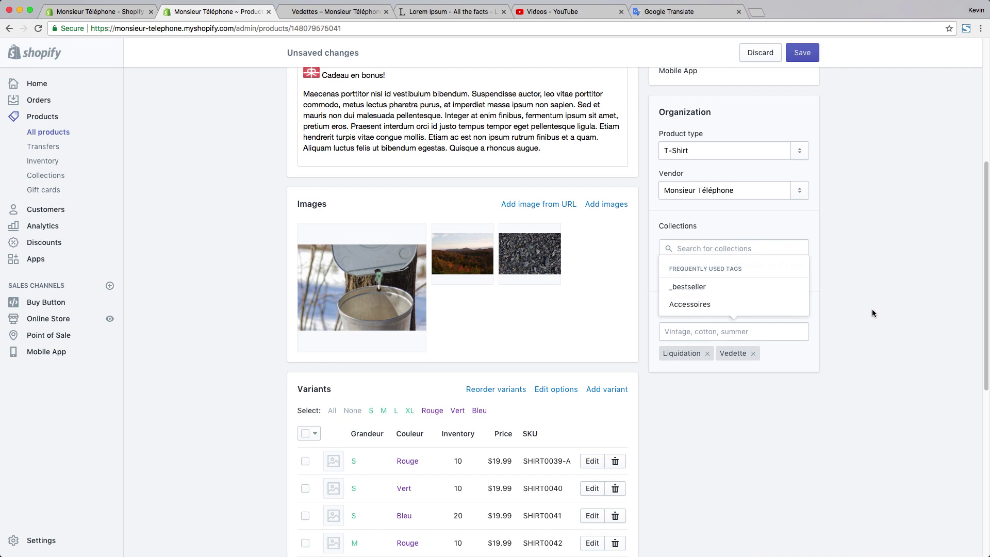
scroll(872, 307, up, 5)
click(805, 55)
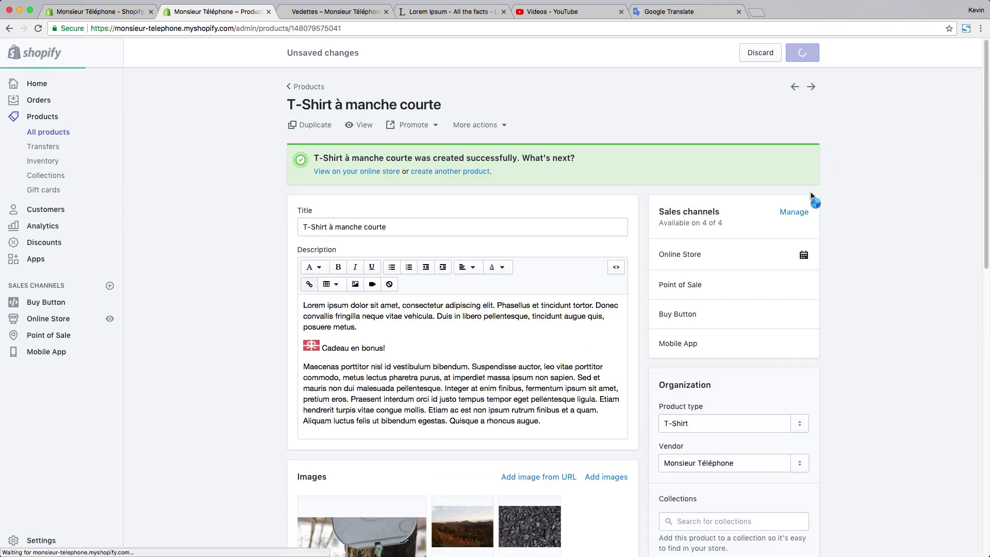
Step: Look over the saved product's variant list and its search engine listing preview
scroll(820, 293, down, 15)
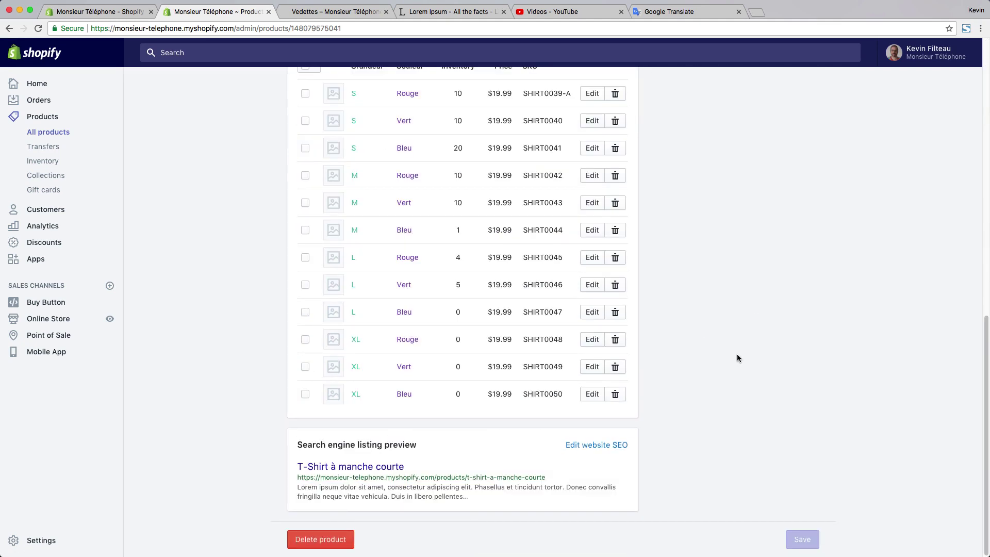
scroll(746, 359, up, 8)
scroll(750, 363, up, 5)
scroll(750, 362, down, 15)
drag(296, 444, 556, 499)
click(533, 499)
scroll(434, 469, up, 15)
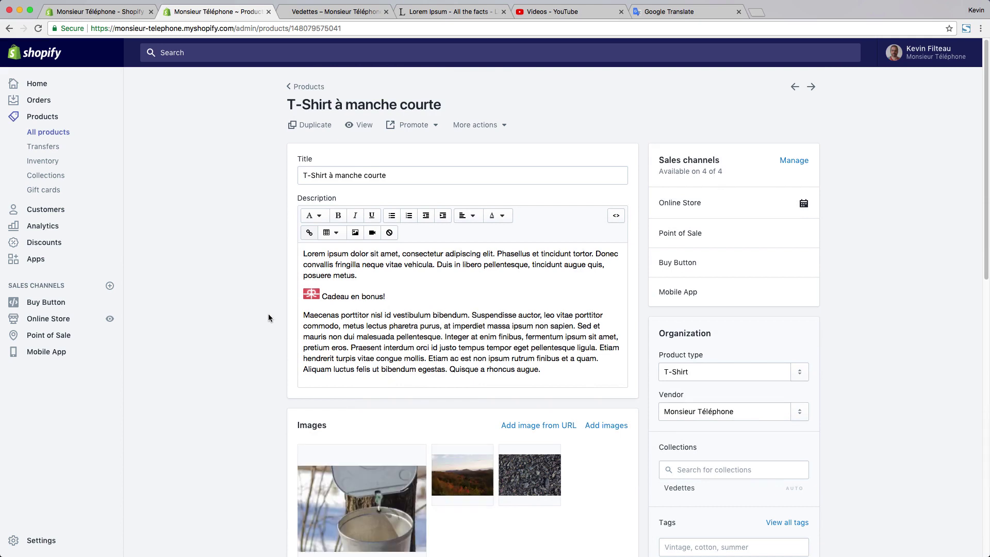
Step: Open the product's online store page in a new tab and view its landscape and pebble images
right_click(357, 126)
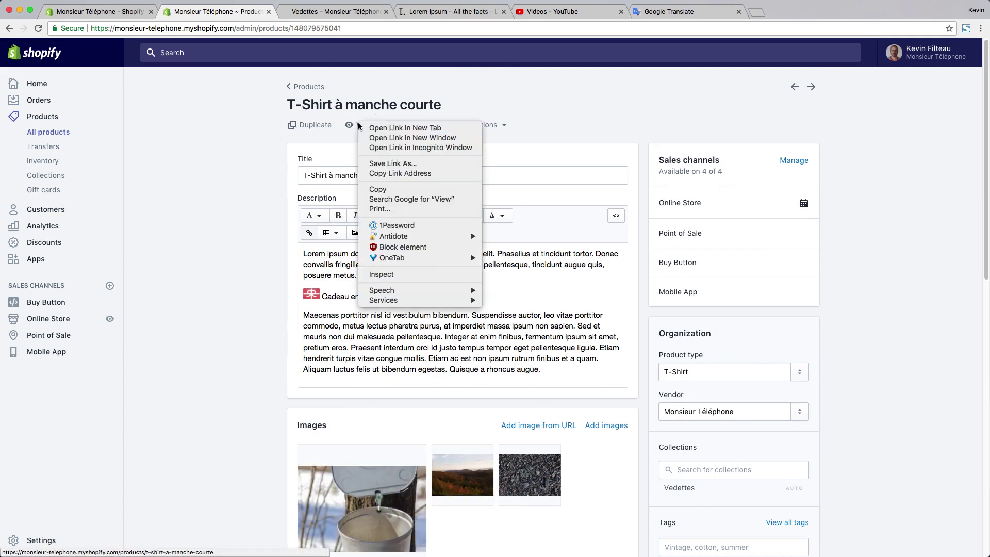
click(227, 137)
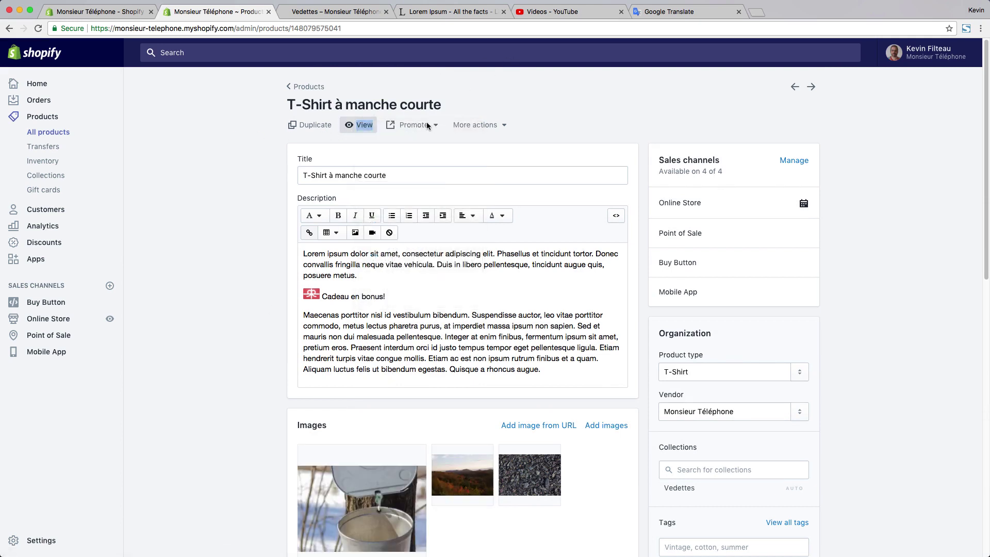
click(363, 128)
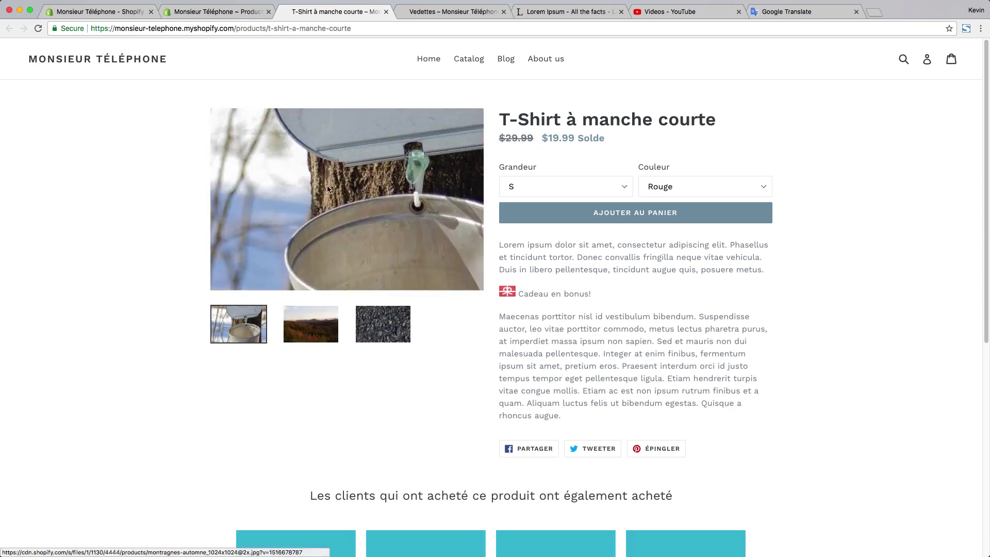
click(305, 310)
click(378, 330)
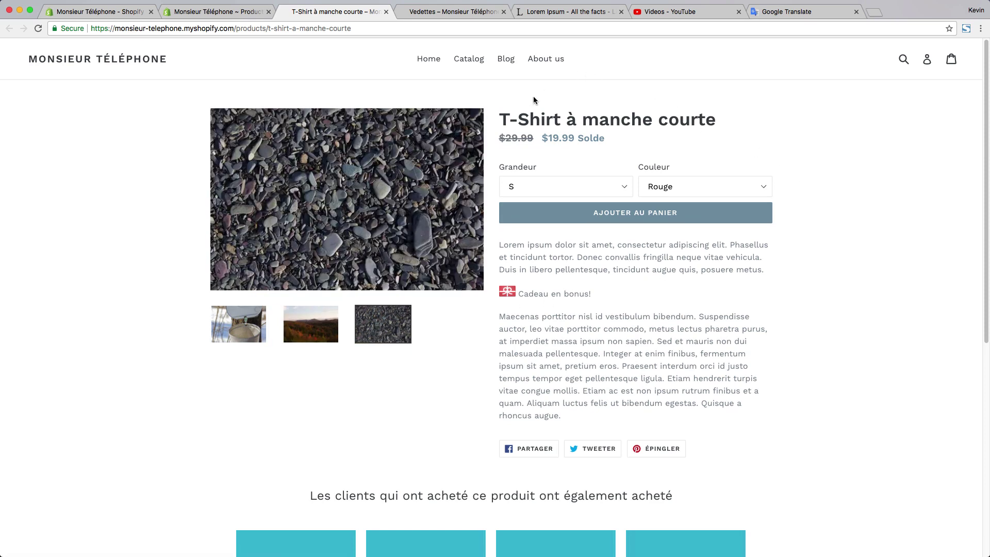
Step: Examine the sale price and the crossed-out original price on the store's product page
drag(501, 140, 609, 136)
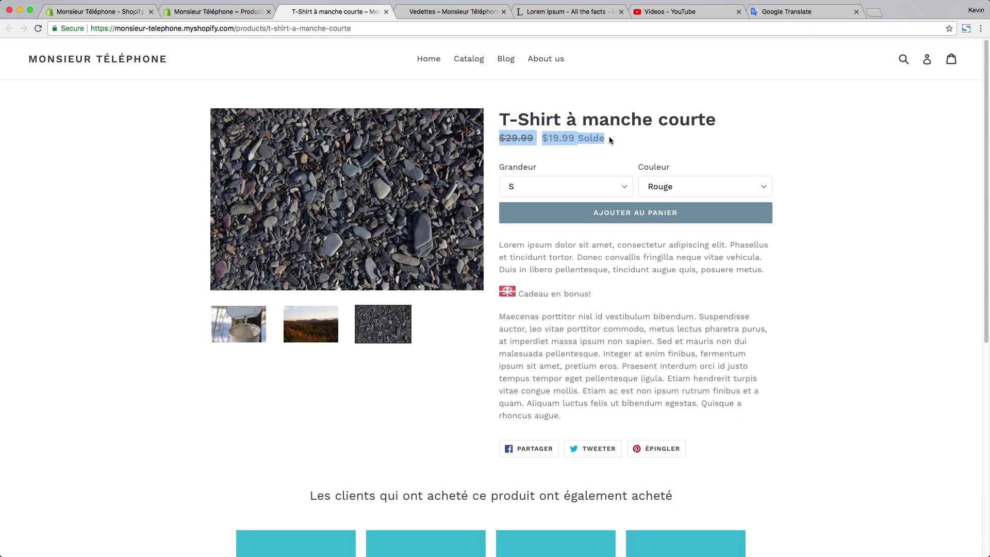
click(514, 140)
double_click(513, 140)
click(512, 140)
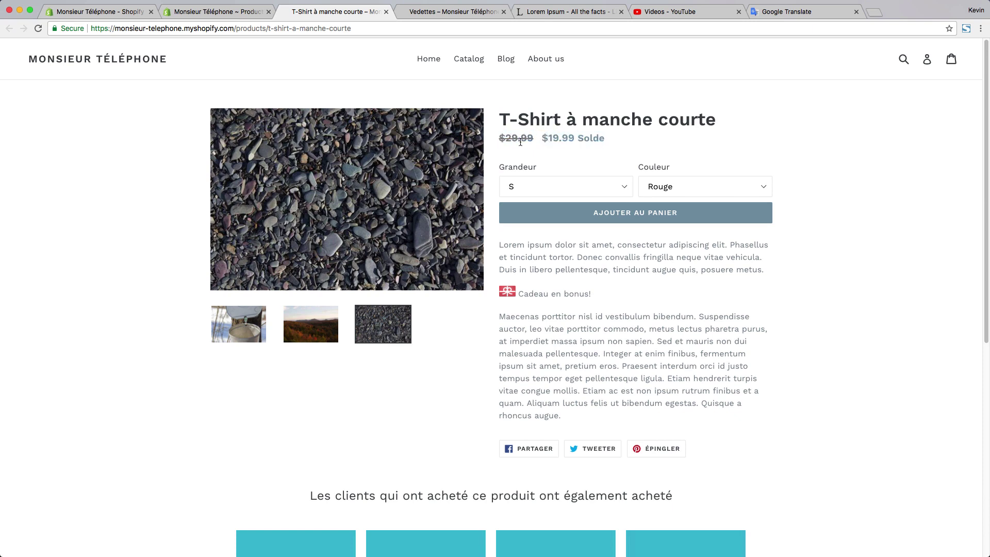
drag(500, 139, 535, 138)
click(733, 165)
Step: Choose Grandeur L and Couleur Bleu on the store page to check that variant's availability
click(565, 185)
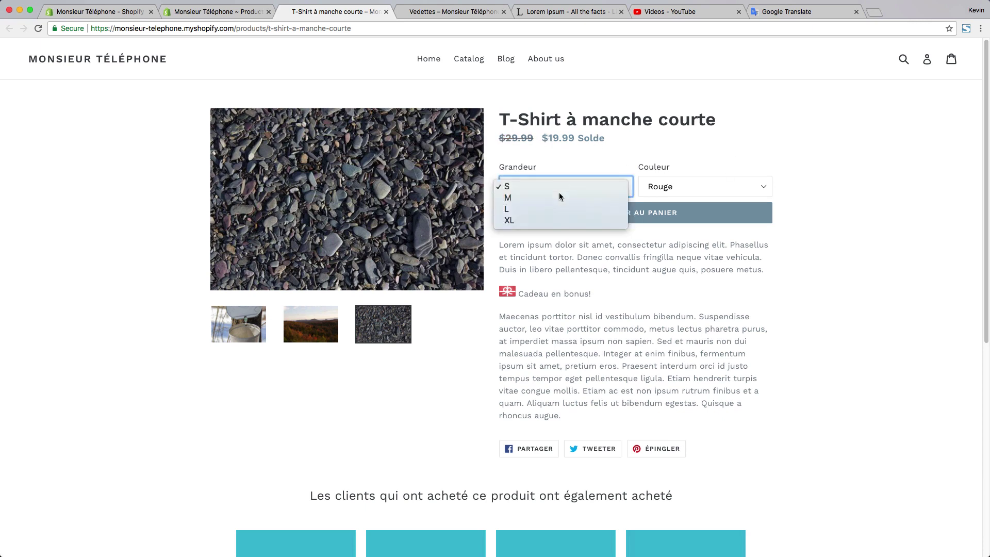
click(546, 211)
click(684, 191)
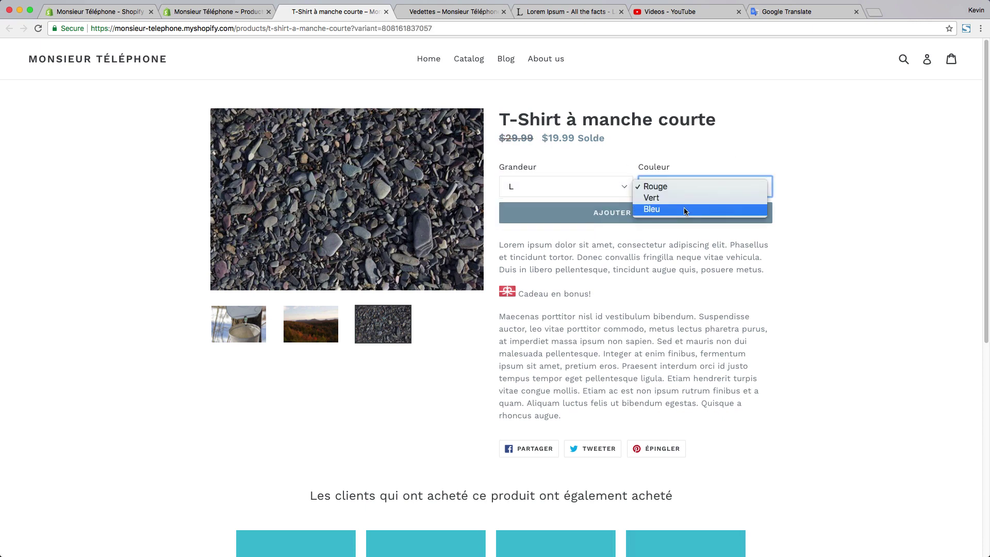
click(598, 191)
Step: Check the availability of size M in Bleu, Vert and Rouge, and of size S in Rouge
click(583, 186)
click(572, 174)
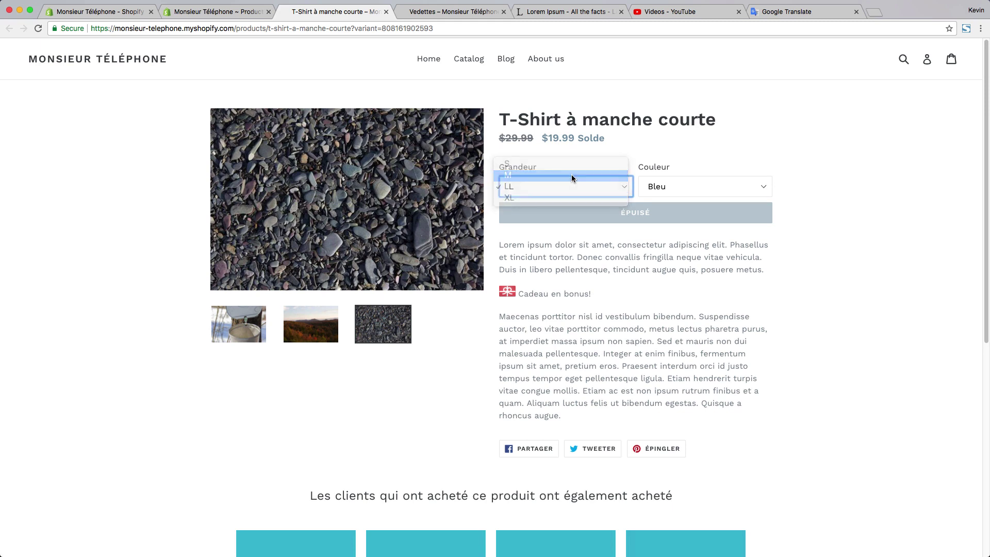
click(666, 187)
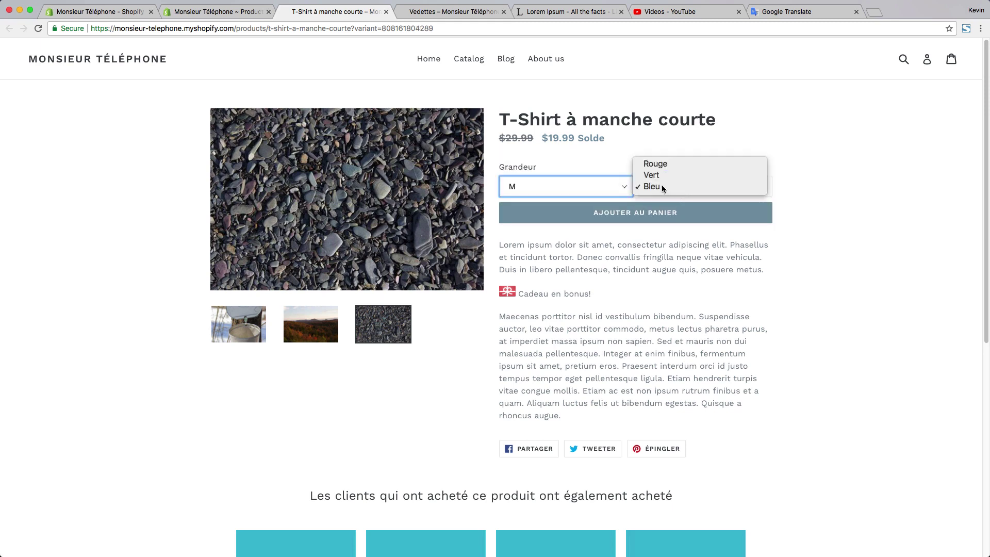
click(662, 184)
click(664, 178)
click(664, 177)
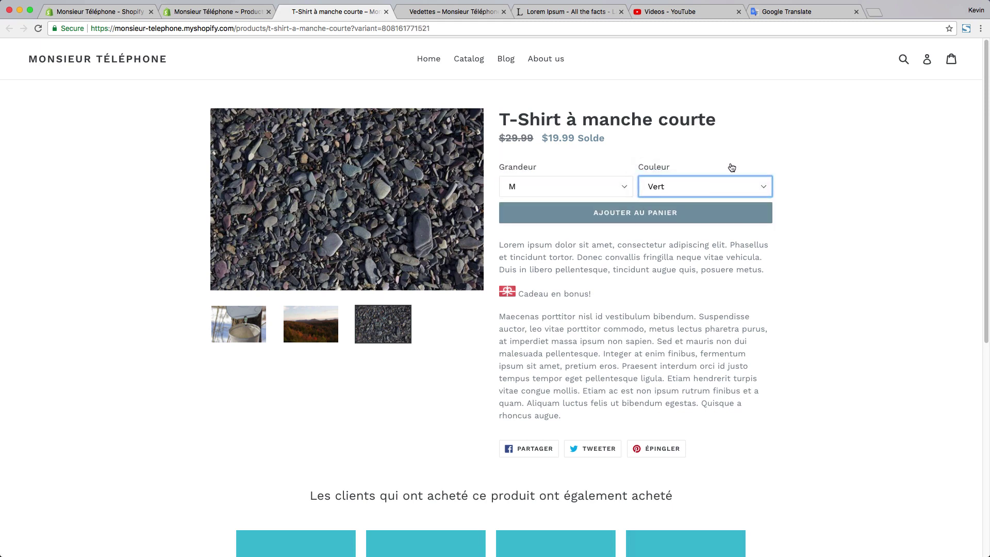
click(668, 187)
click(663, 174)
click(559, 188)
click(537, 177)
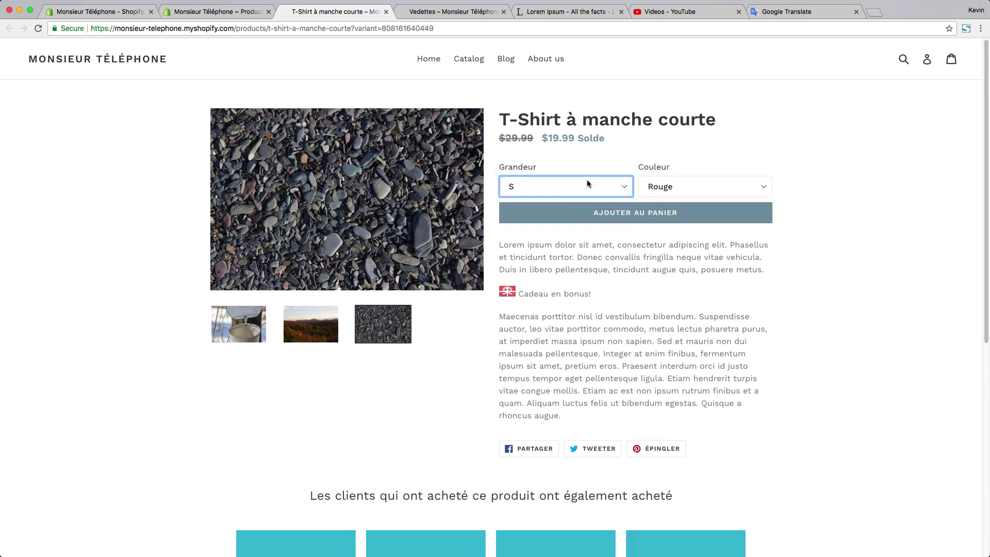
Step: Compare the availability of size L in Vert and in Bleu on the store page
click(567, 186)
click(562, 209)
click(686, 190)
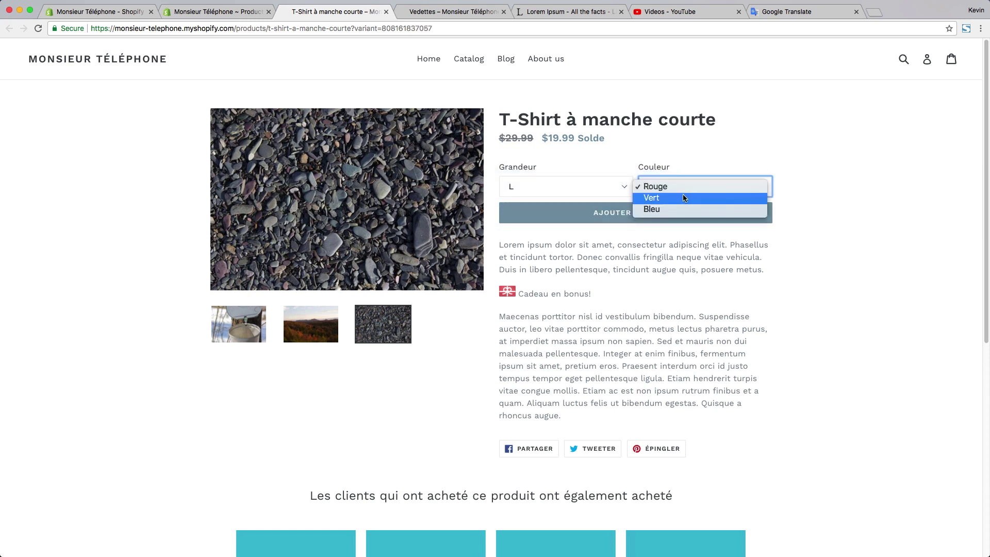
click(679, 200)
click(679, 188)
click(678, 200)
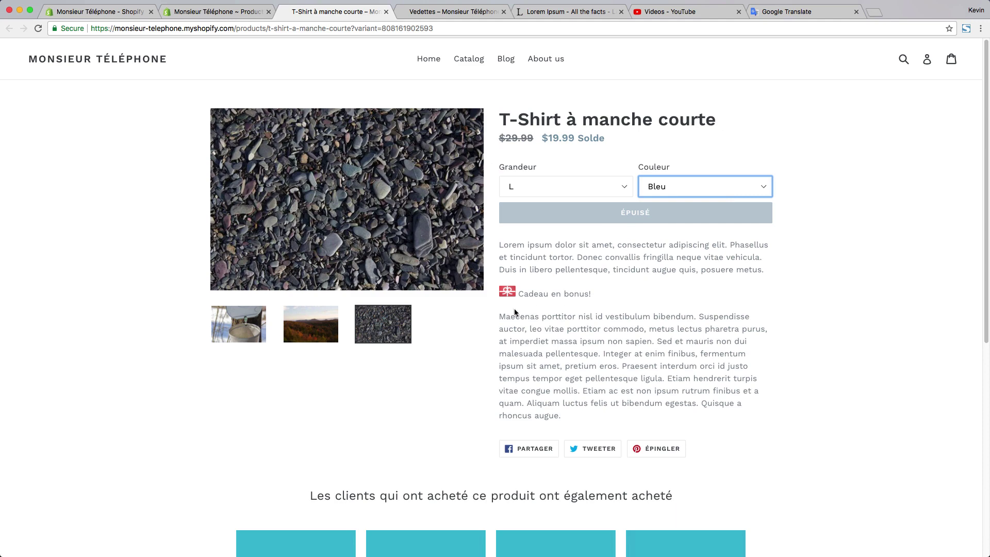
Step: Examine the gift icon in the description, the share links and the section of products other customers also bought
drag(495, 263, 513, 297)
click(507, 293)
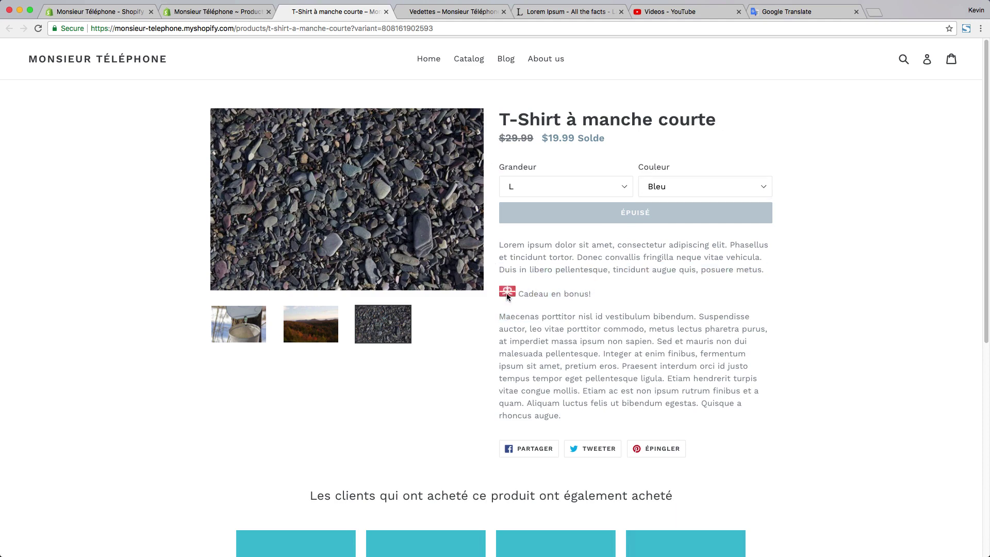
scroll(749, 384, down, 3)
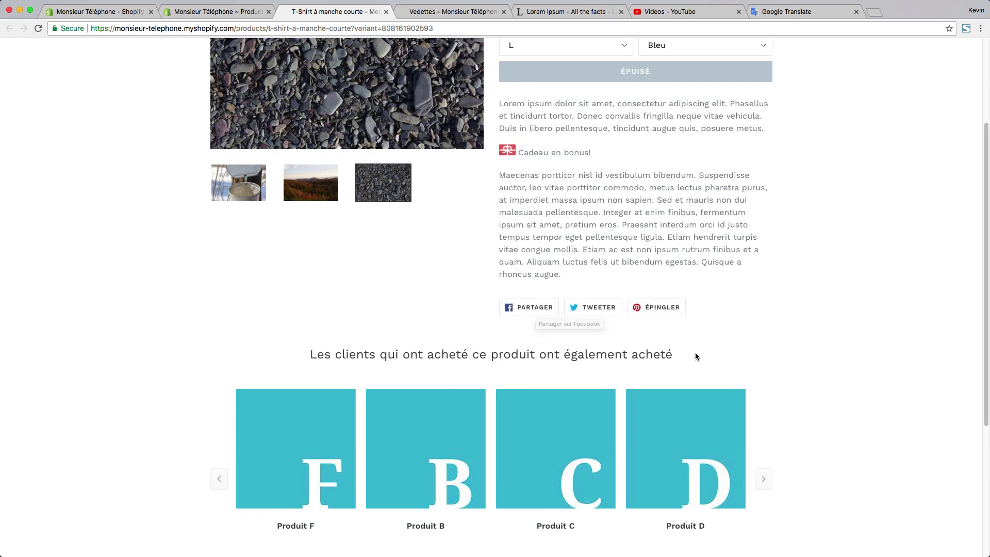
scroll(695, 352, down, 3)
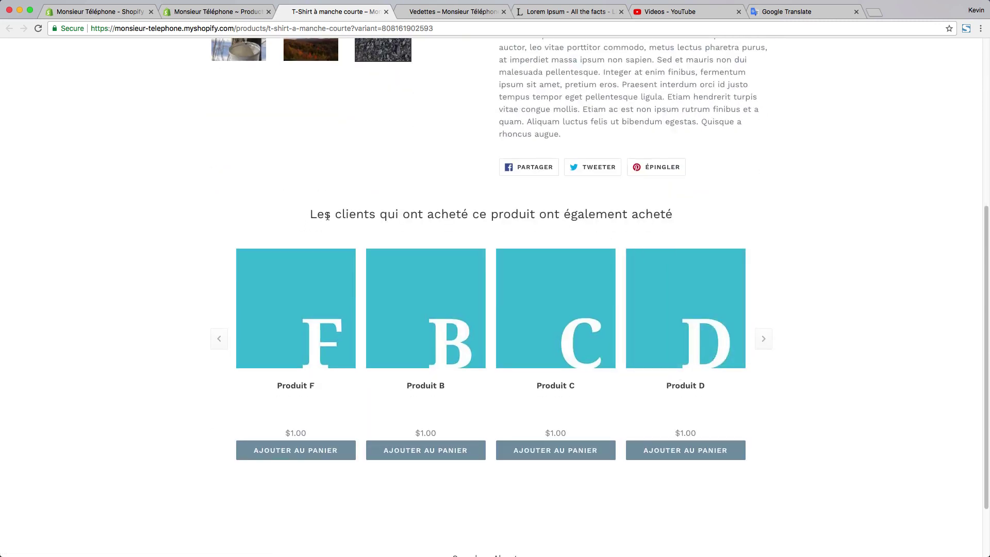
drag(292, 220, 622, 220)
scroll(657, 355, down, 2)
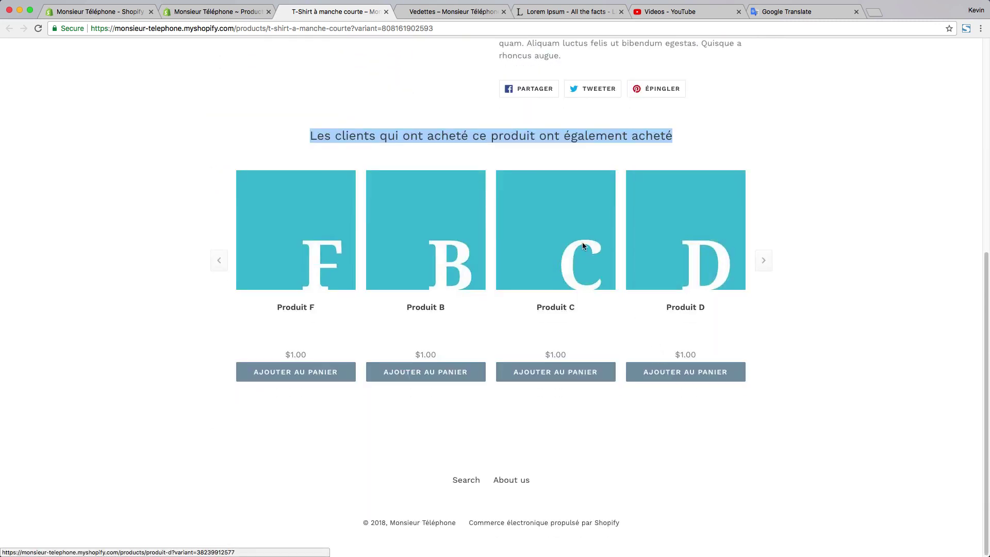
click(367, 134)
drag(305, 136, 786, 387)
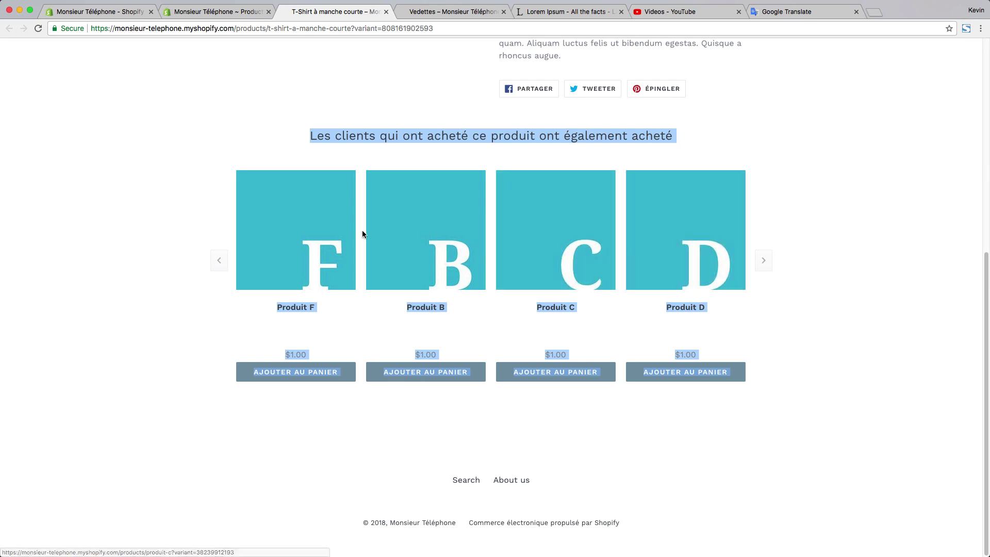
click(790, 285)
scroll(791, 284, up, 7)
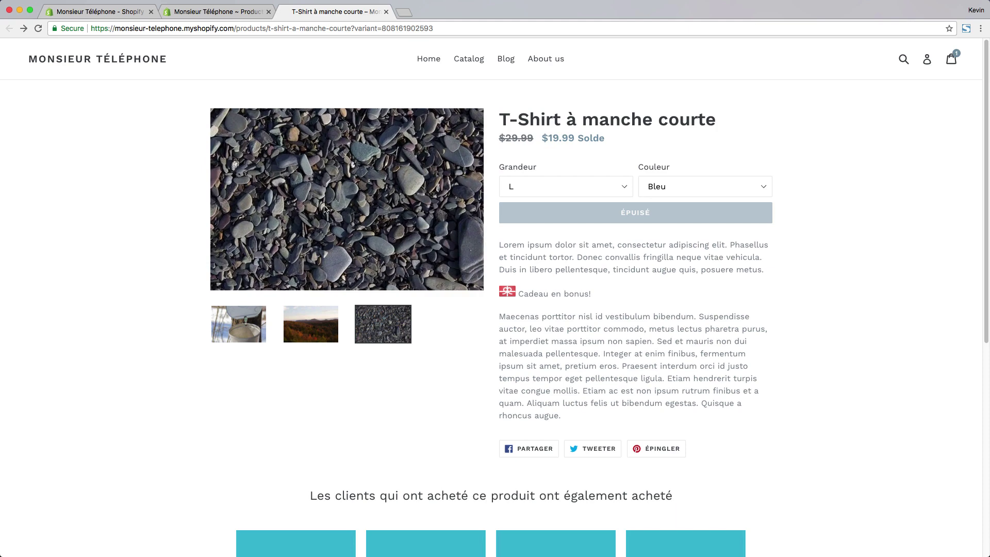
Step: Return to the product's admin page and look over its inventory, shipping, variants and search engine listing sections
click(228, 13)
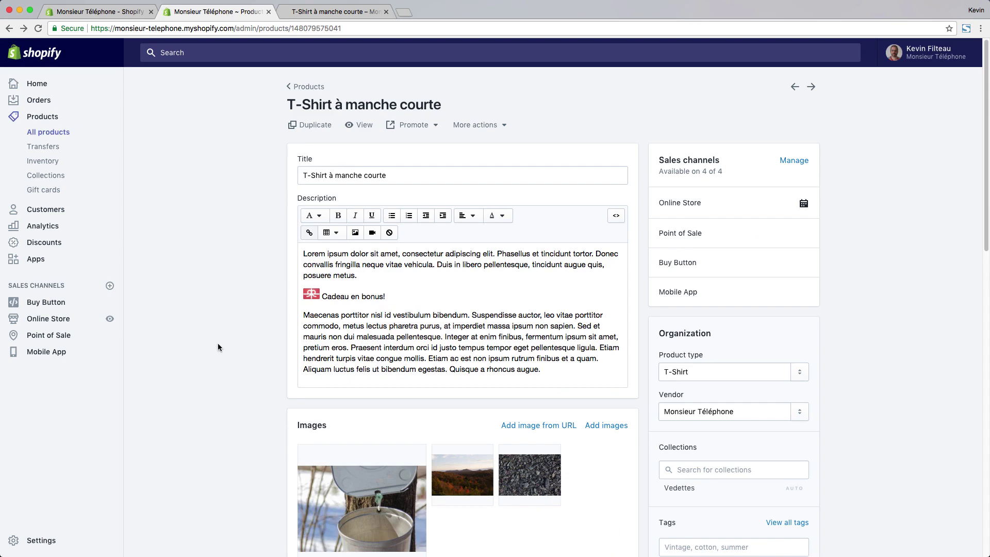
scroll(218, 348, down, 5)
scroll(217, 346, down, 10)
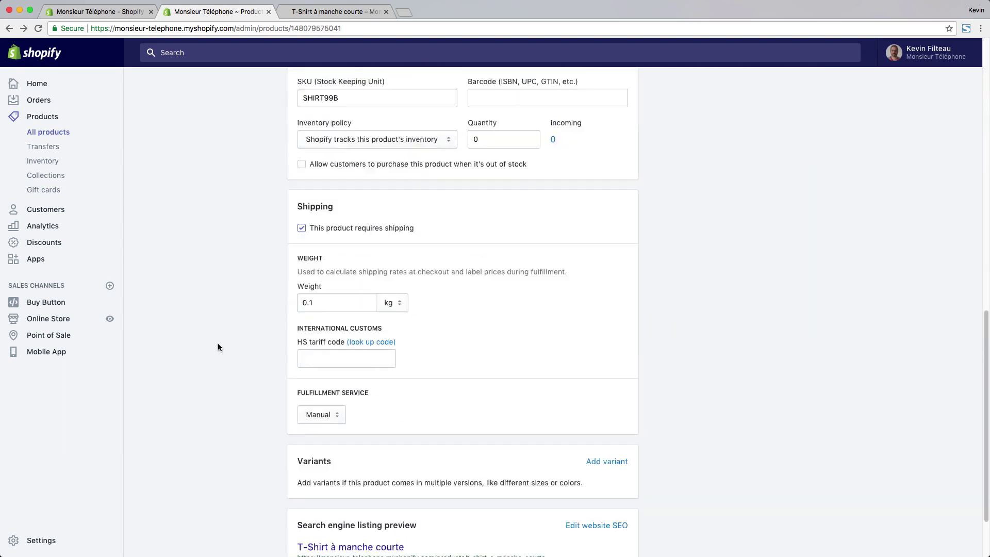
scroll(218, 348, down, 1)
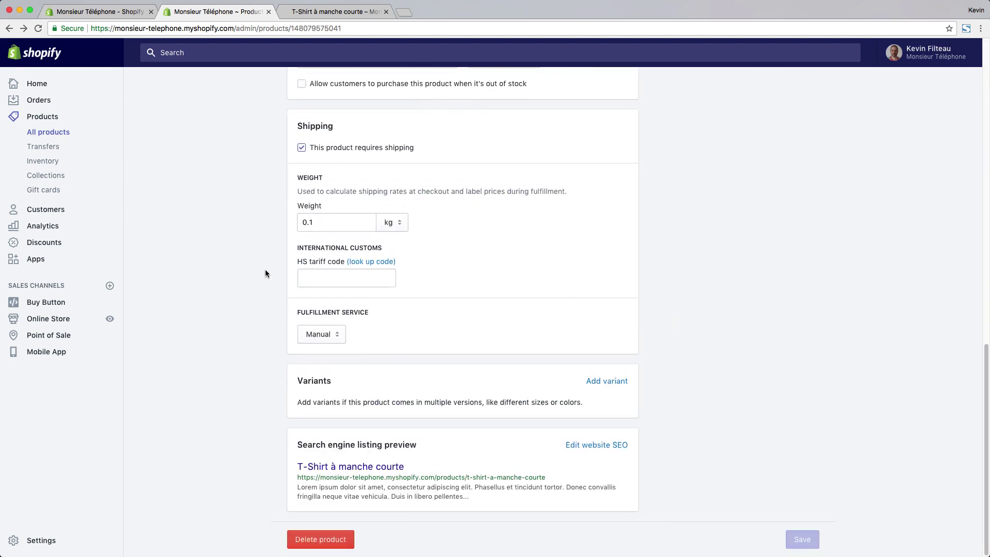
Step: Review the product's SKU in the inventory section
scroll(224, 336, up, 5)
drag(344, 292, 308, 284)
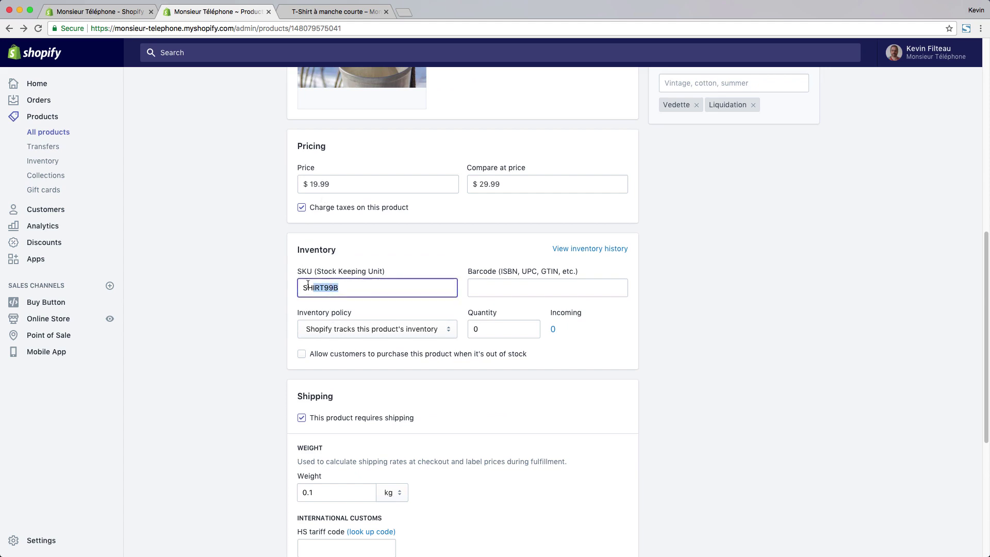
click(360, 288)
key(shift+Left)
scroll(240, 361, down, 5)
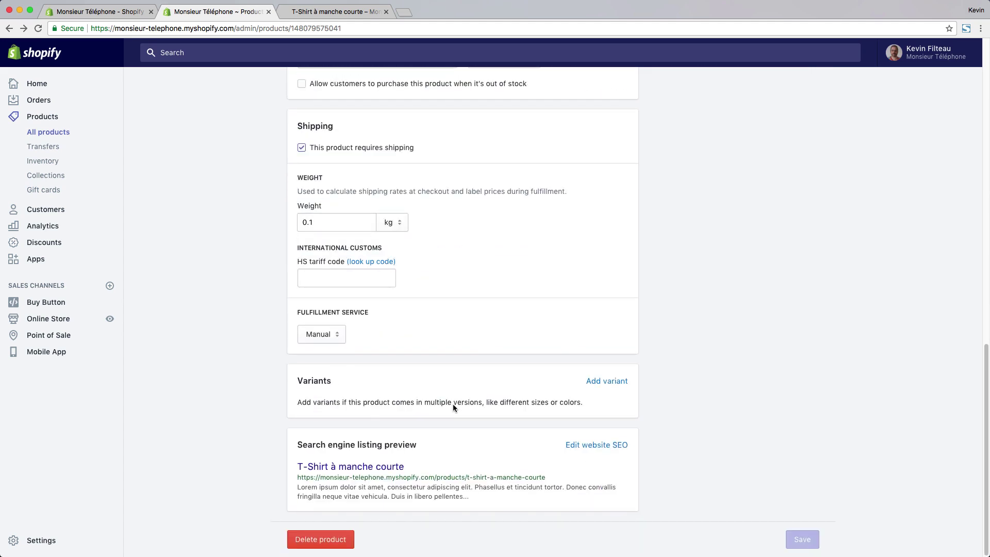
Step: Start adding variants to the product and name the first option Grandeur
click(609, 381)
scroll(231, 339, down, 2)
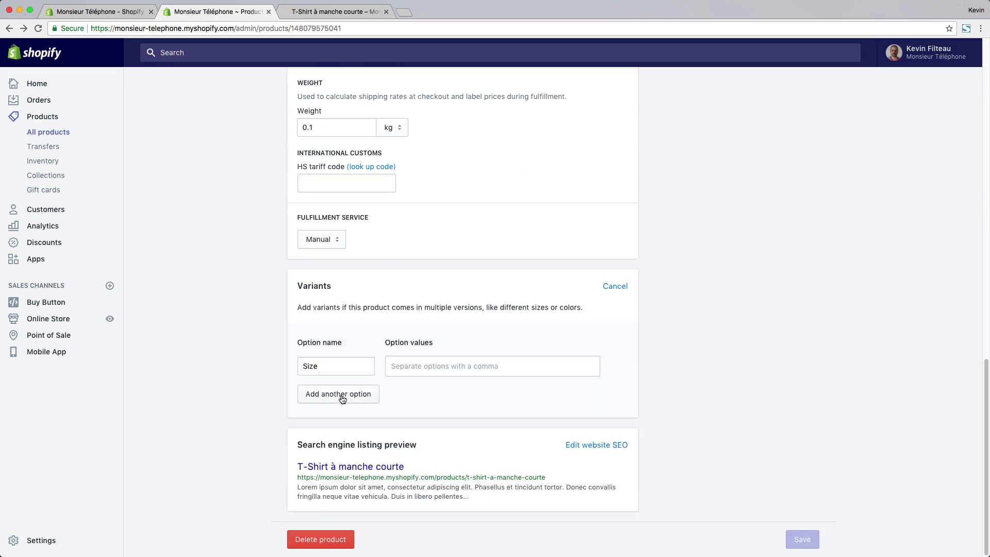
click(326, 368)
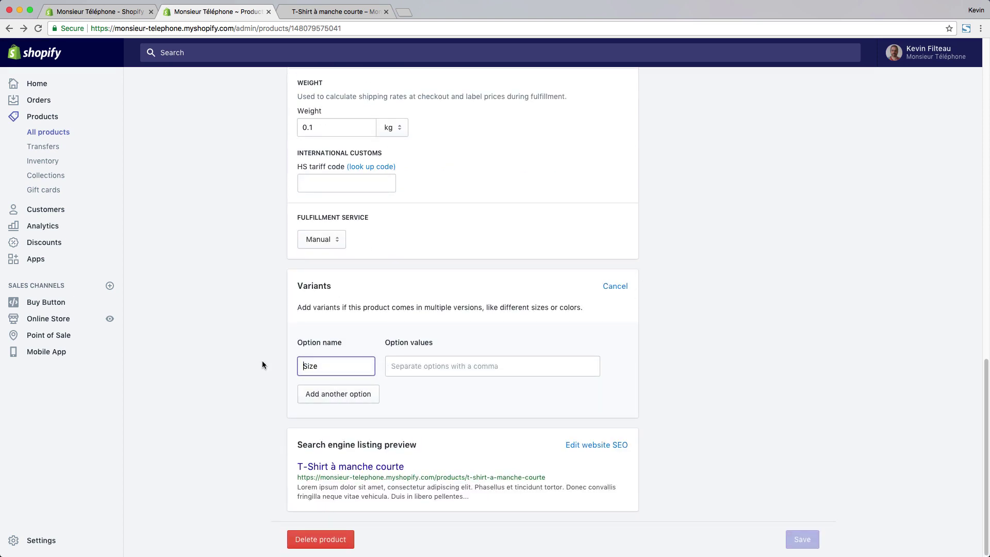
double_click(332, 368)
text(Di)
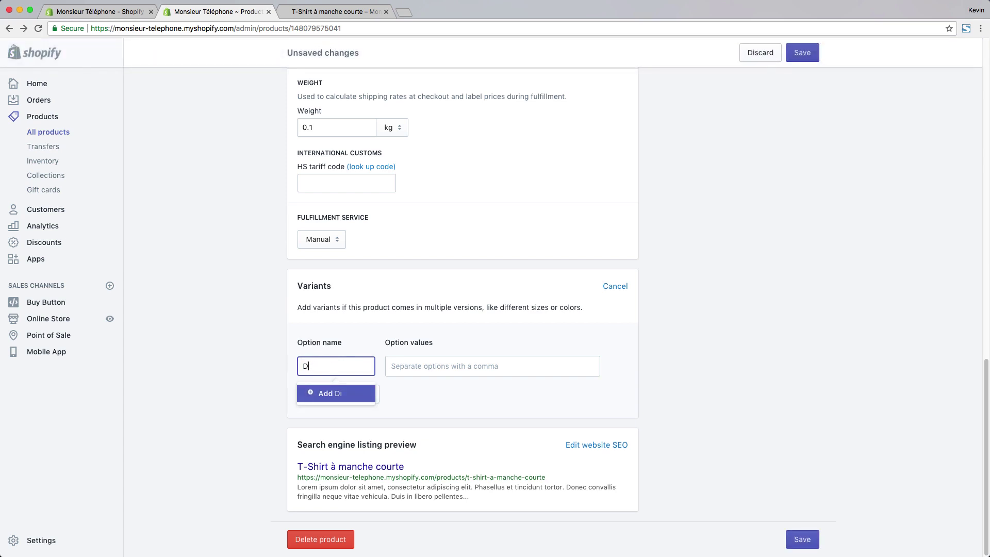
key(BackSpace)
text(Grandeur)
key(Tab)
Step: Give the Grandeur option the values S, M, L and XL
text(S)
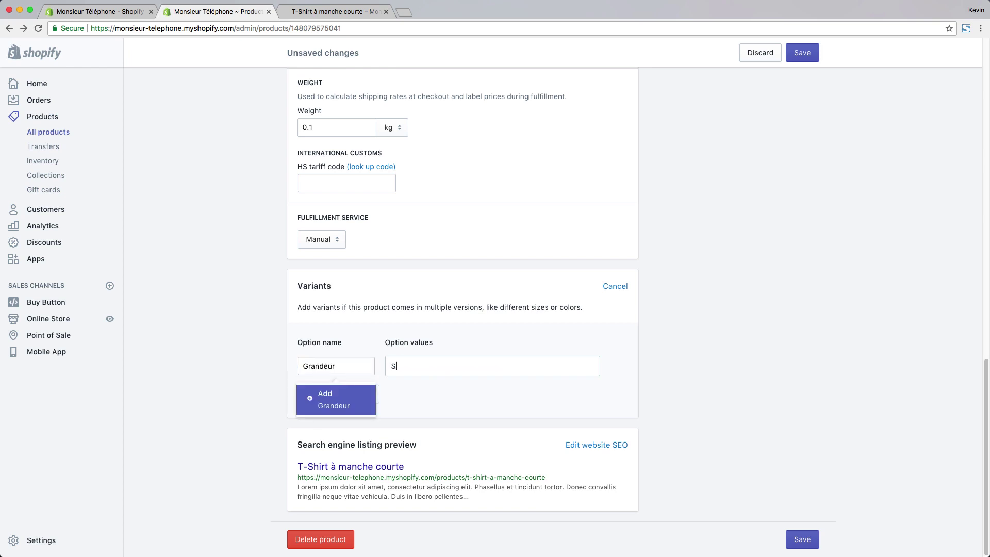
text(,M)
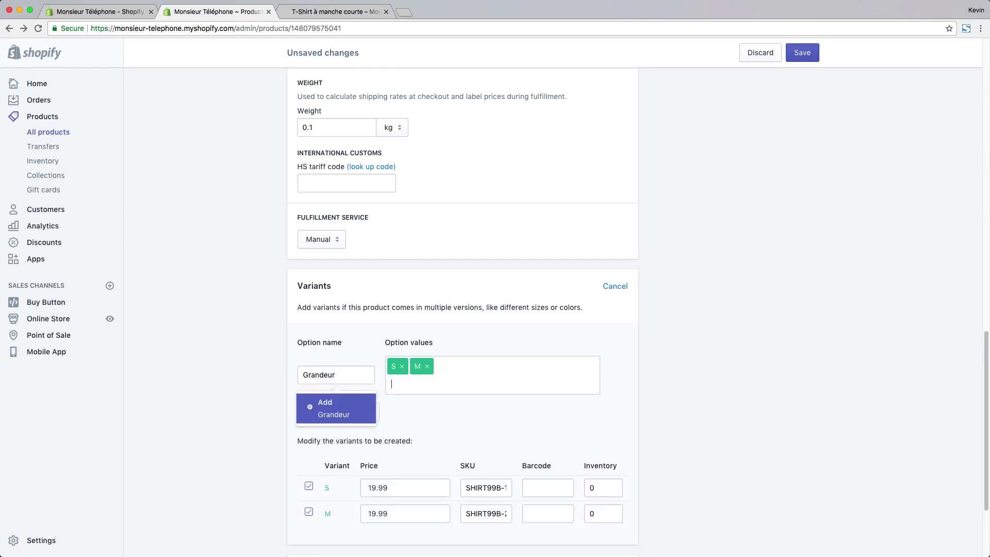
text(,L,XL)
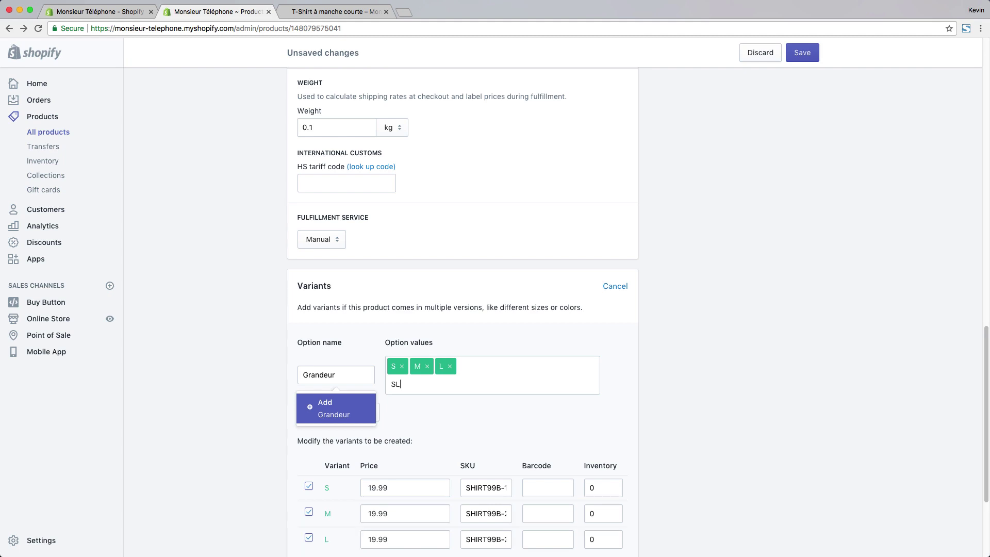
key(BackSpace)
key(BackSpace)
text(XL,)
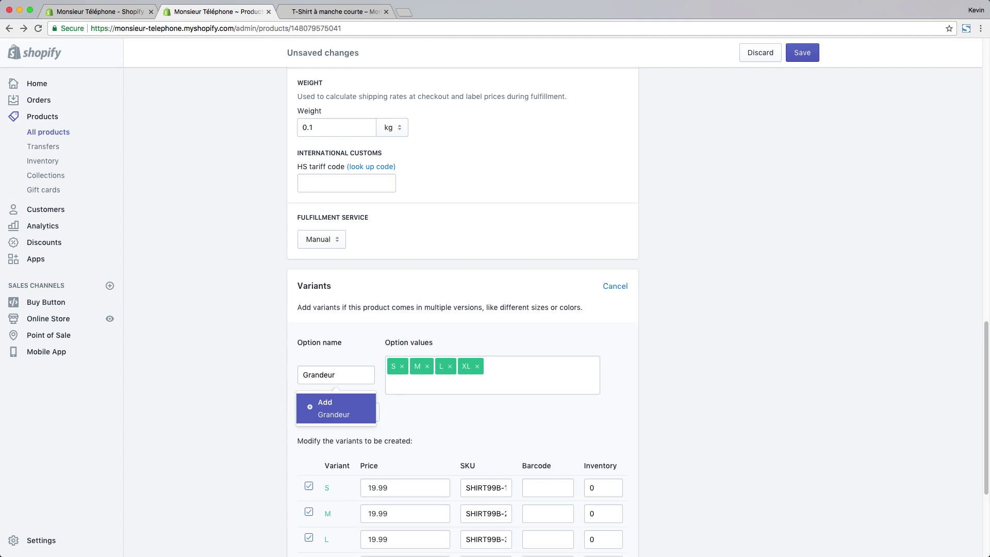
Step: Add a second variant option named Couleur with the values Rouge and Bleau
click(315, 427)
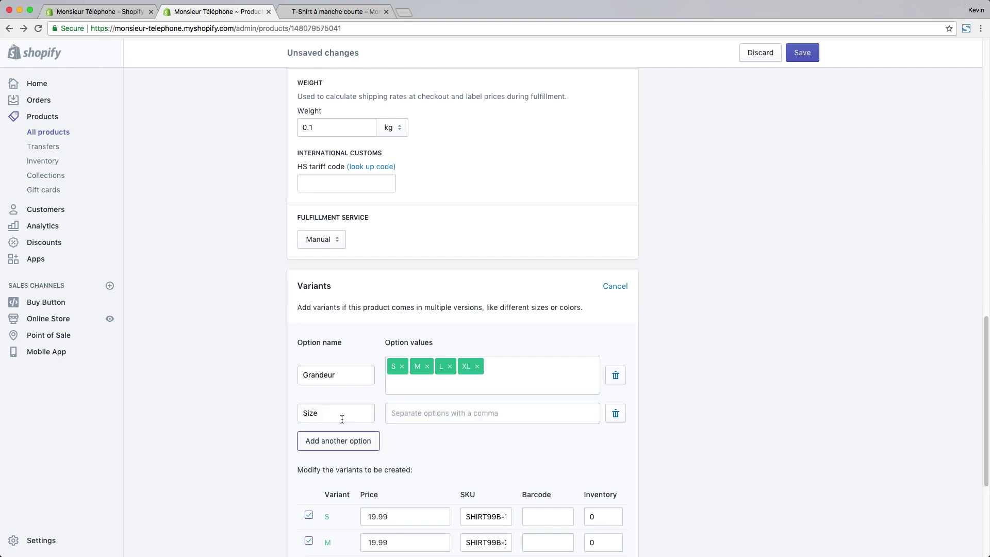
key(super+a)
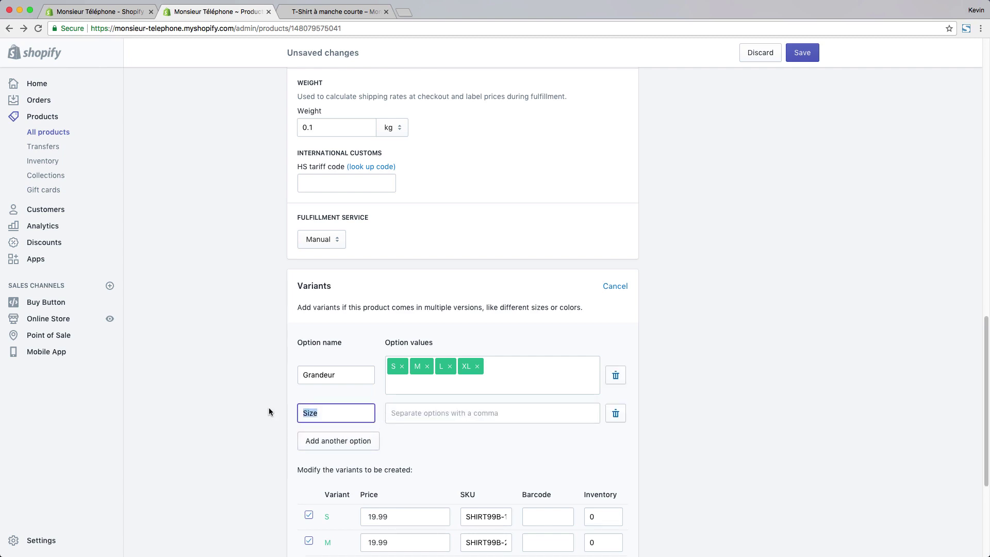
text(Couleur)
key(Tab)
text(R)
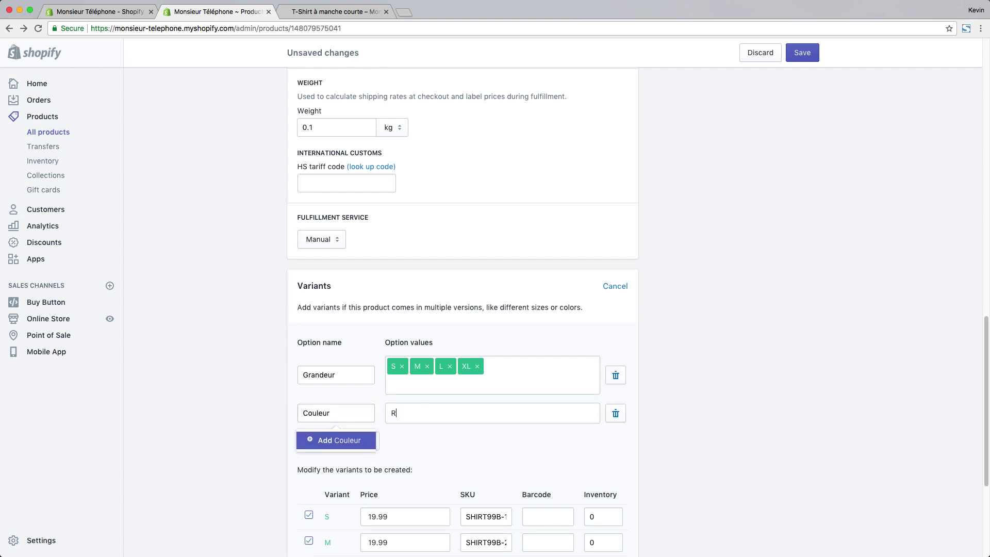
text(ouge,Bleau,)
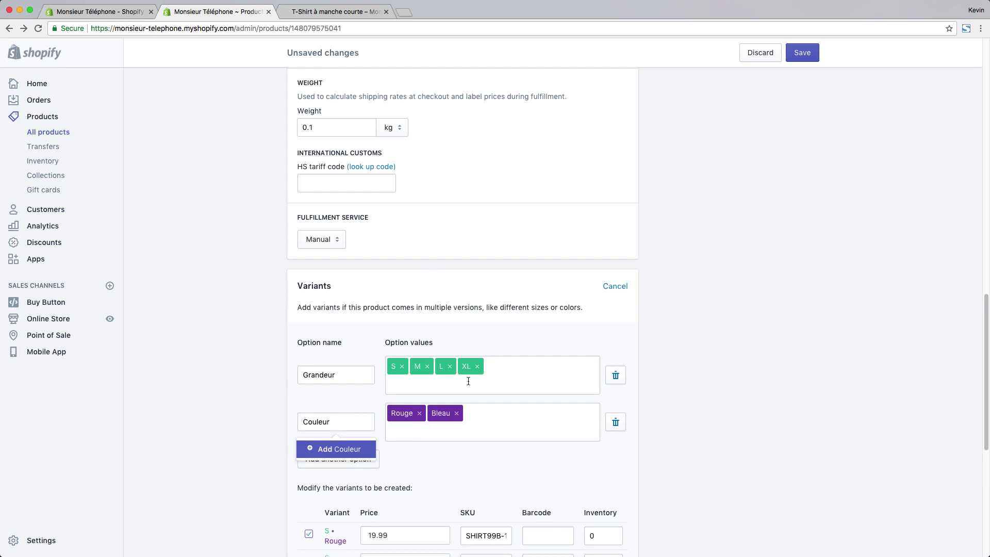
Step: Replace the misspelled Bleau value of the Couleur option with Bleu
click(457, 413)
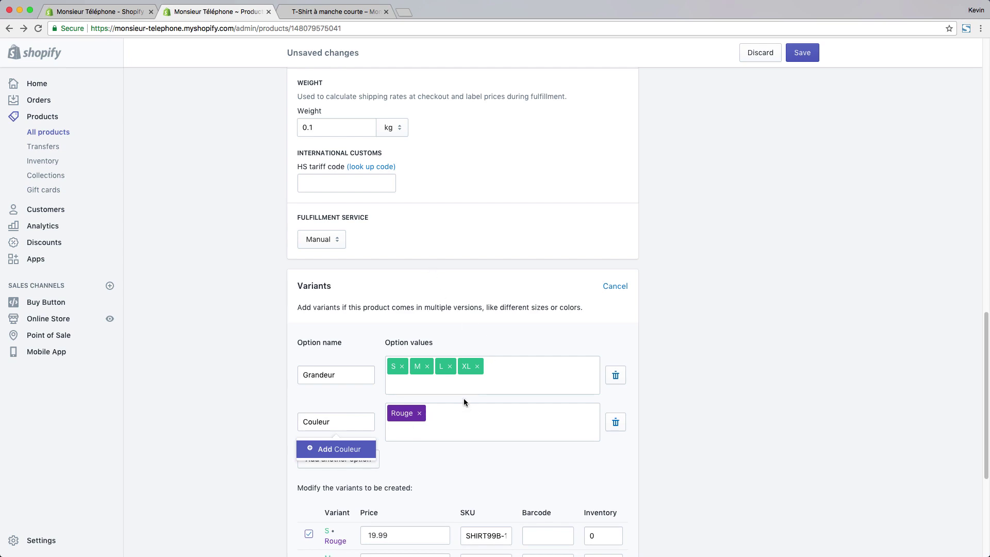
click(449, 428)
text(b)
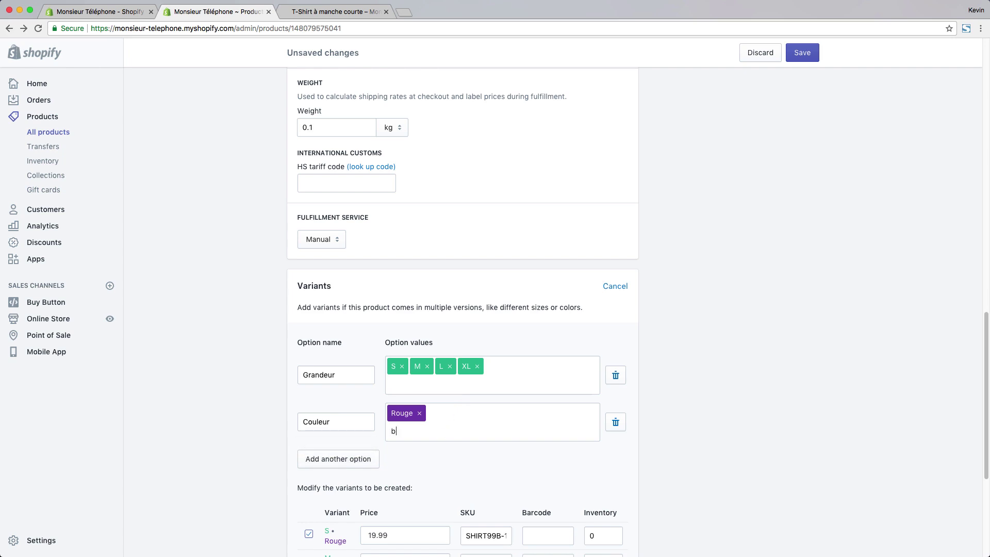
text(leu)
key(Return)
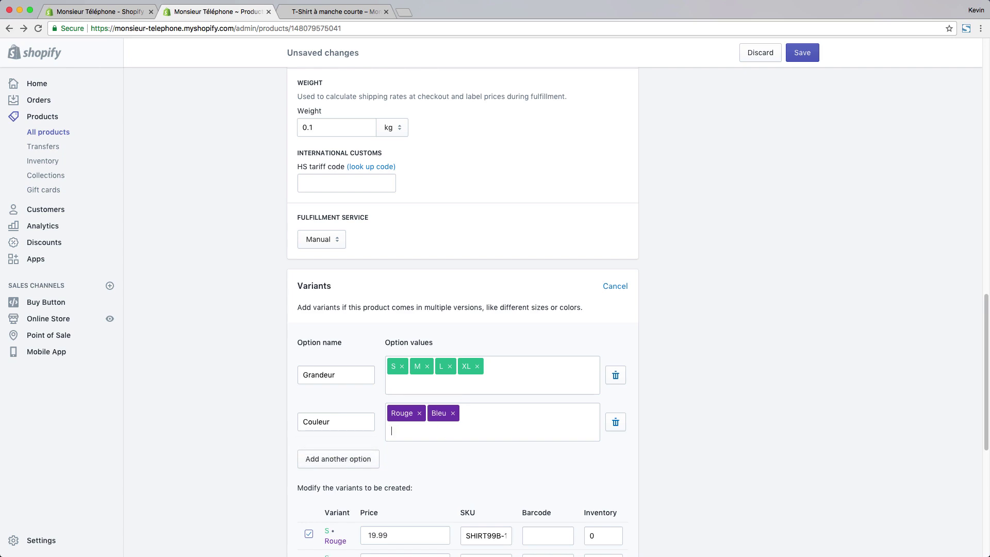